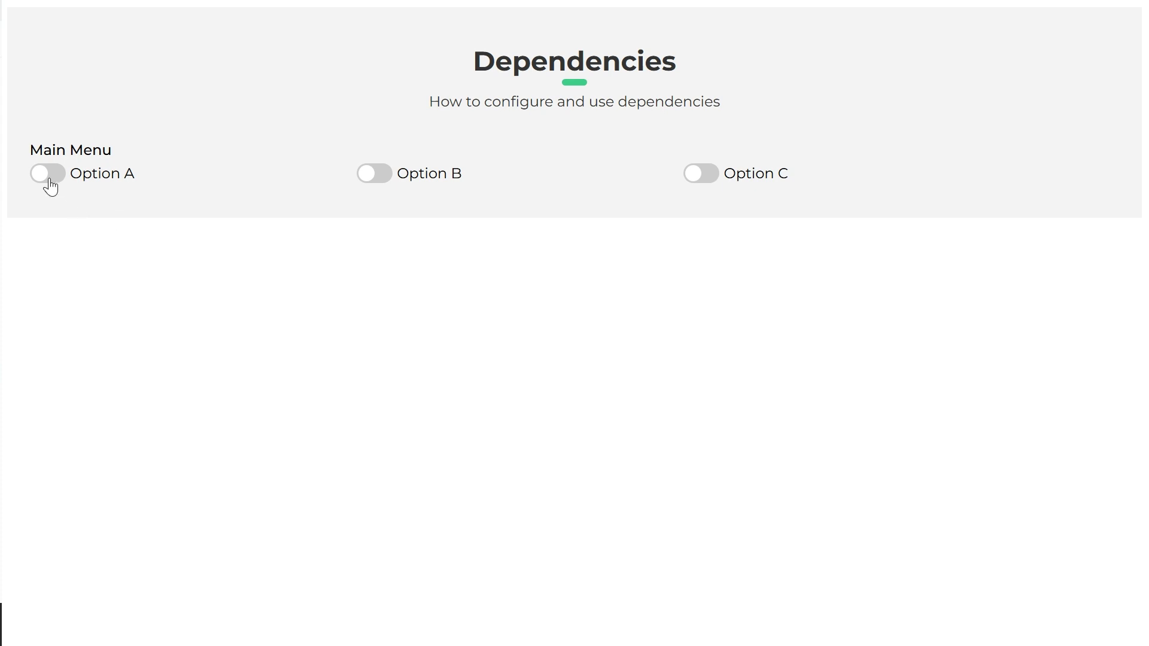
Toggle Options A, A1, A2 and A3 on and off to see which fields each reveals.
left_click(49, 175)
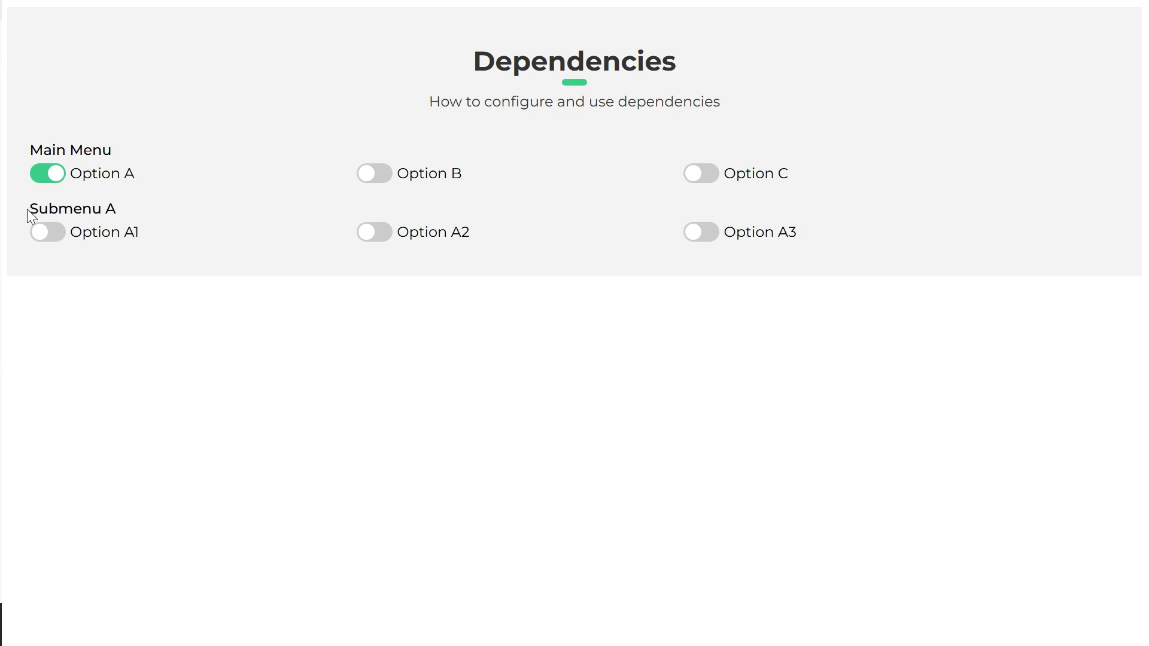
left_click(39, 233)
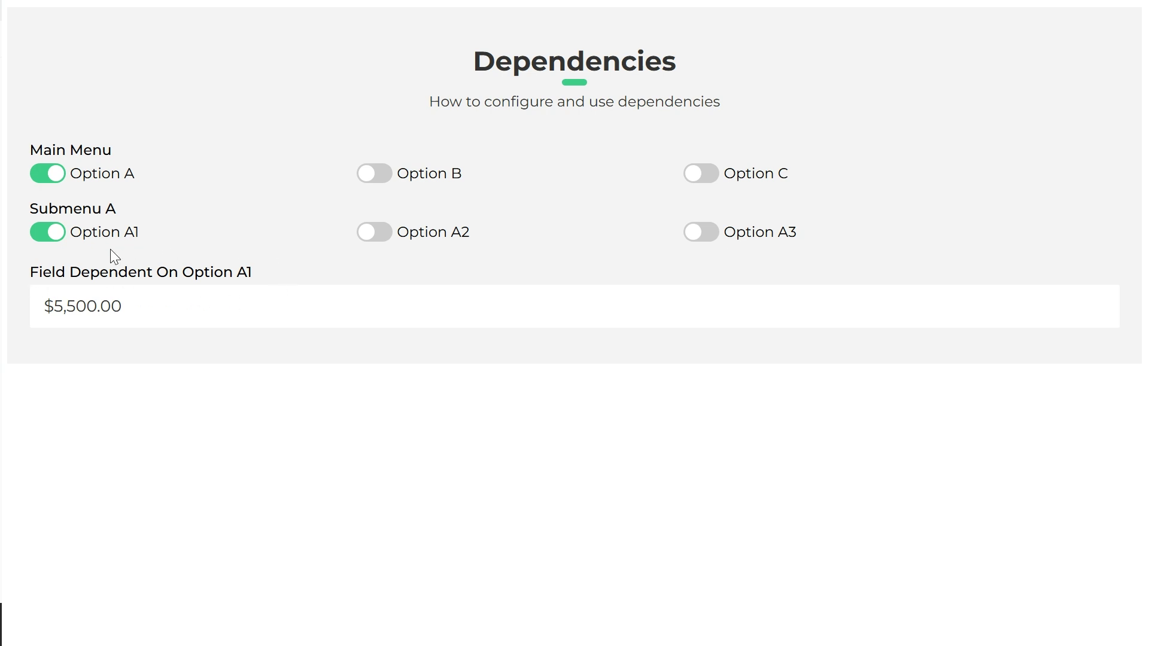
left_click(373, 239)
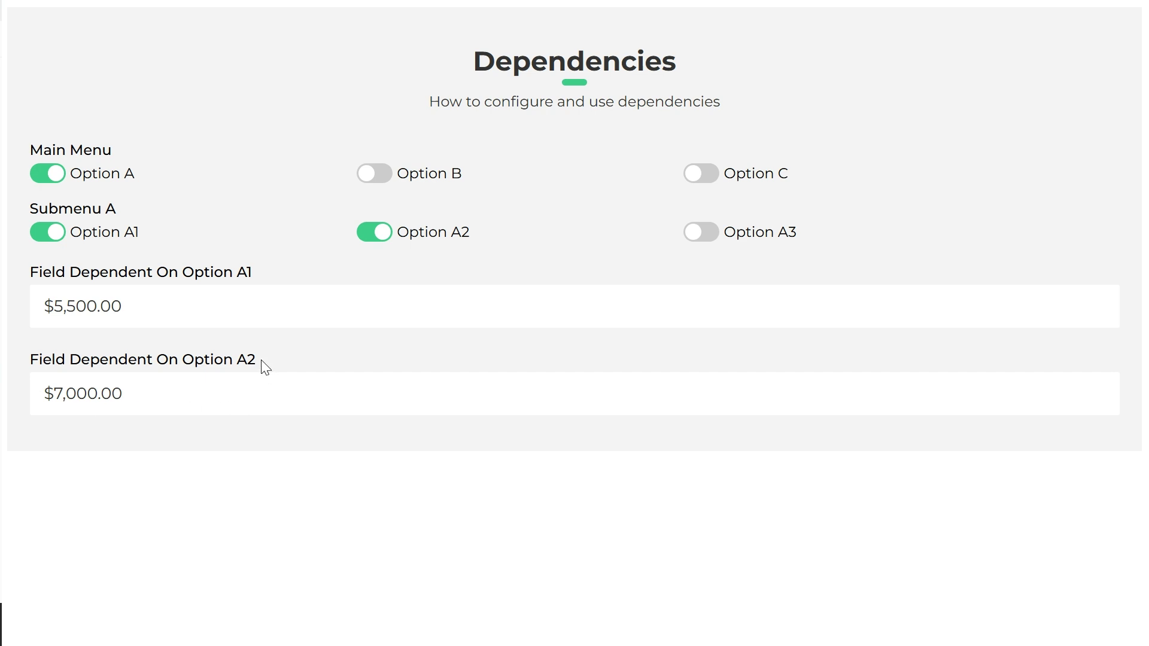
left_click(697, 240)
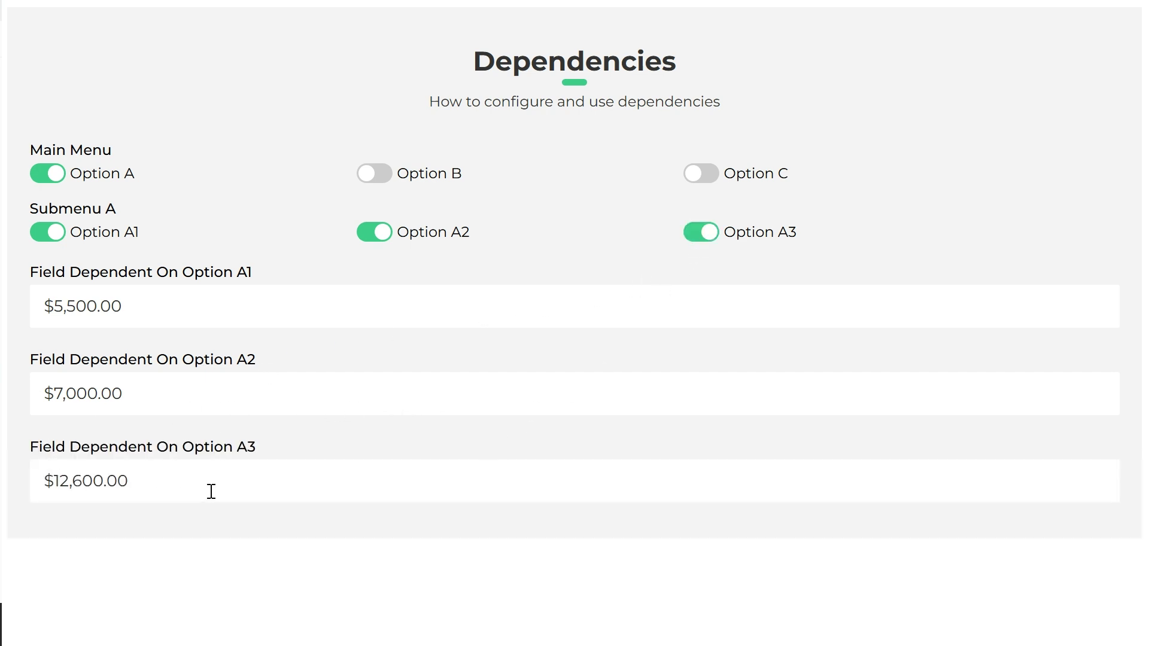
left_click(370, 240)
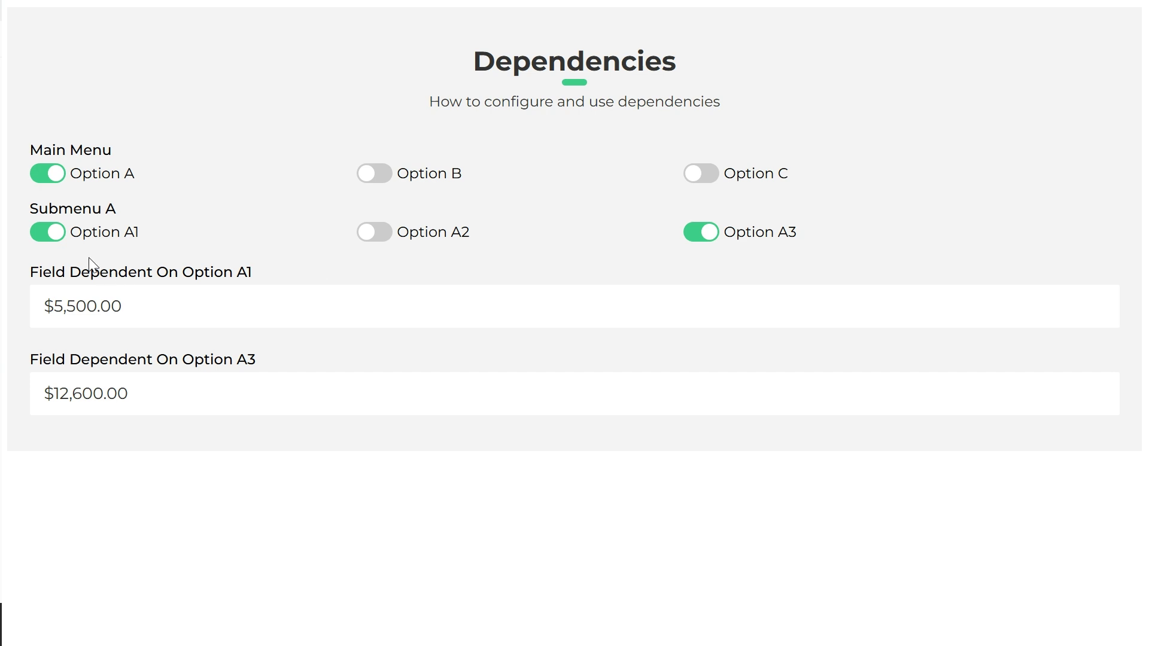
left_click(54, 237)
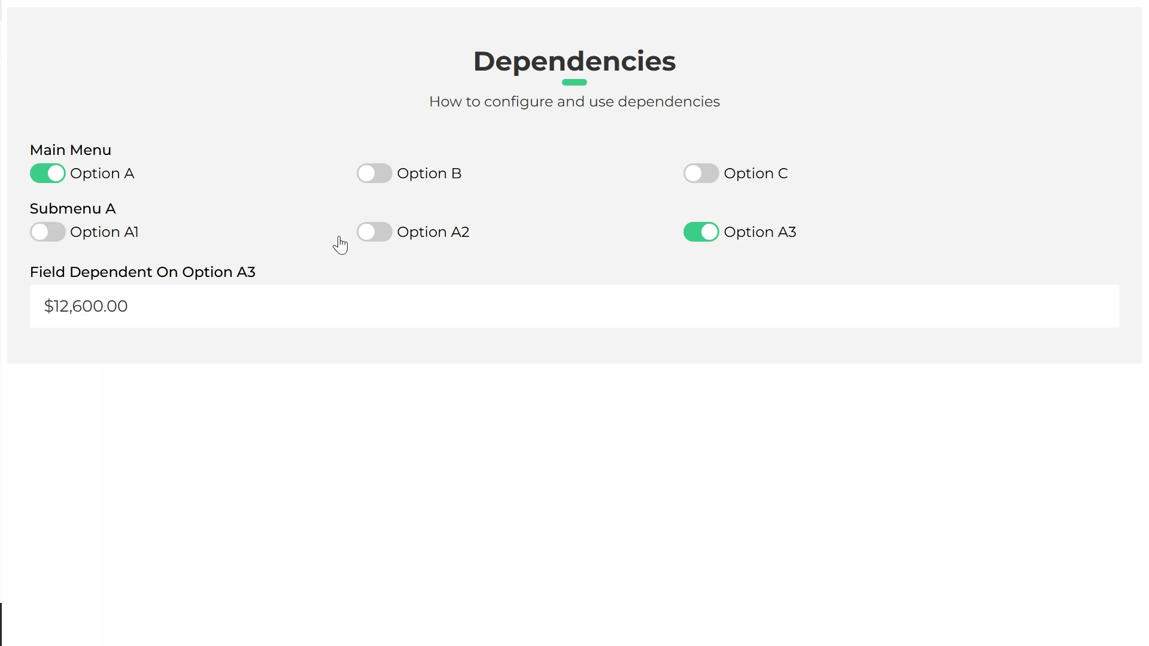
left_click(374, 237)
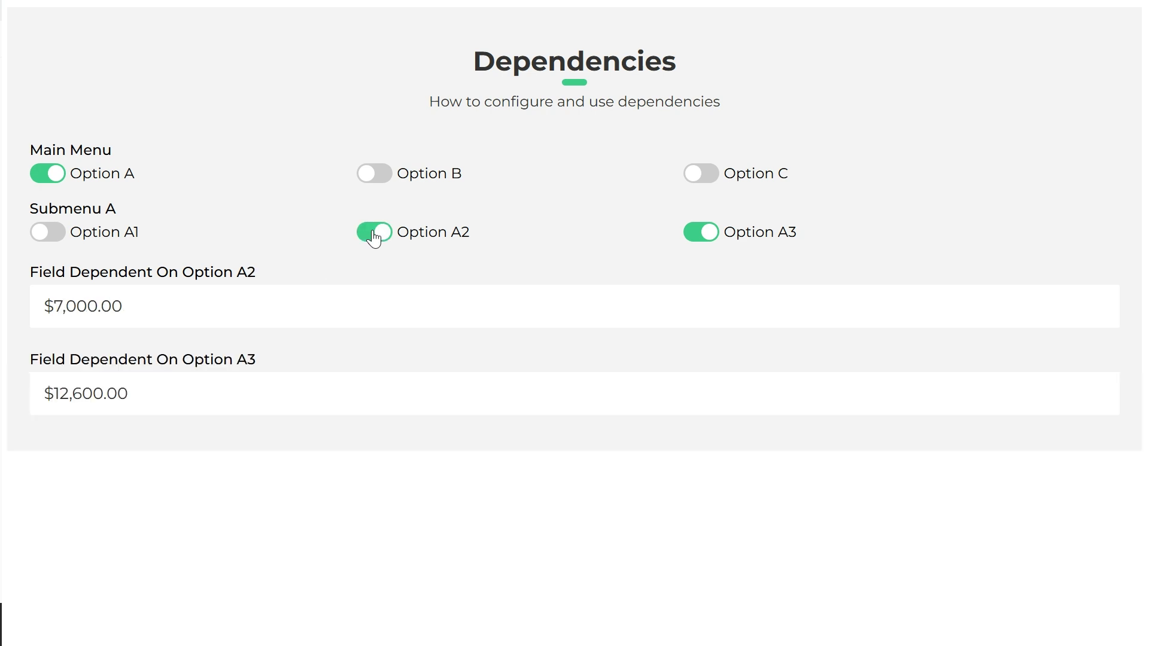
left_click(54, 175)
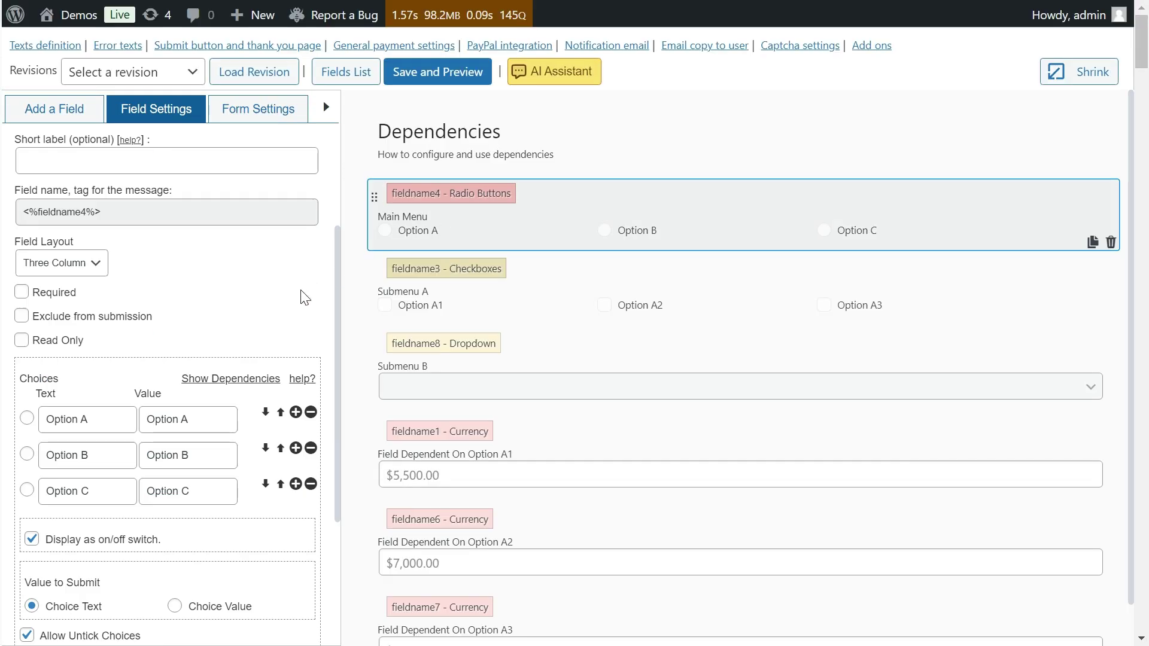
Review the dependency choices of the Main Menu, Submenu A and Submenu B fields.
scroll(288, 305, "down", 2)
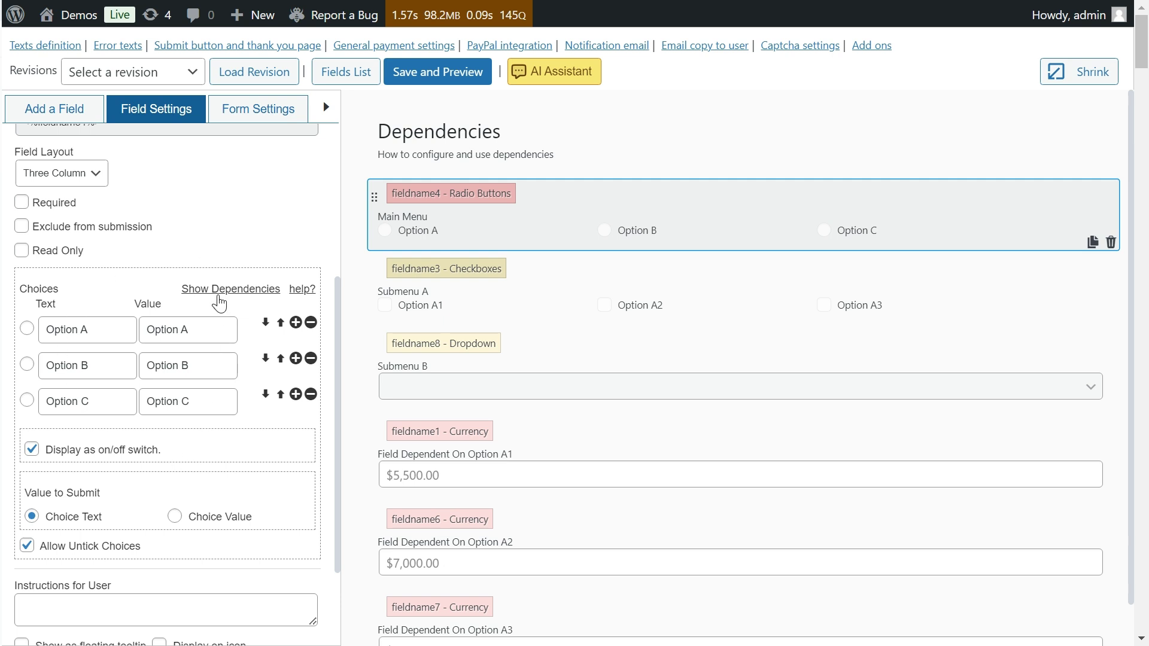
left_click(219, 292)
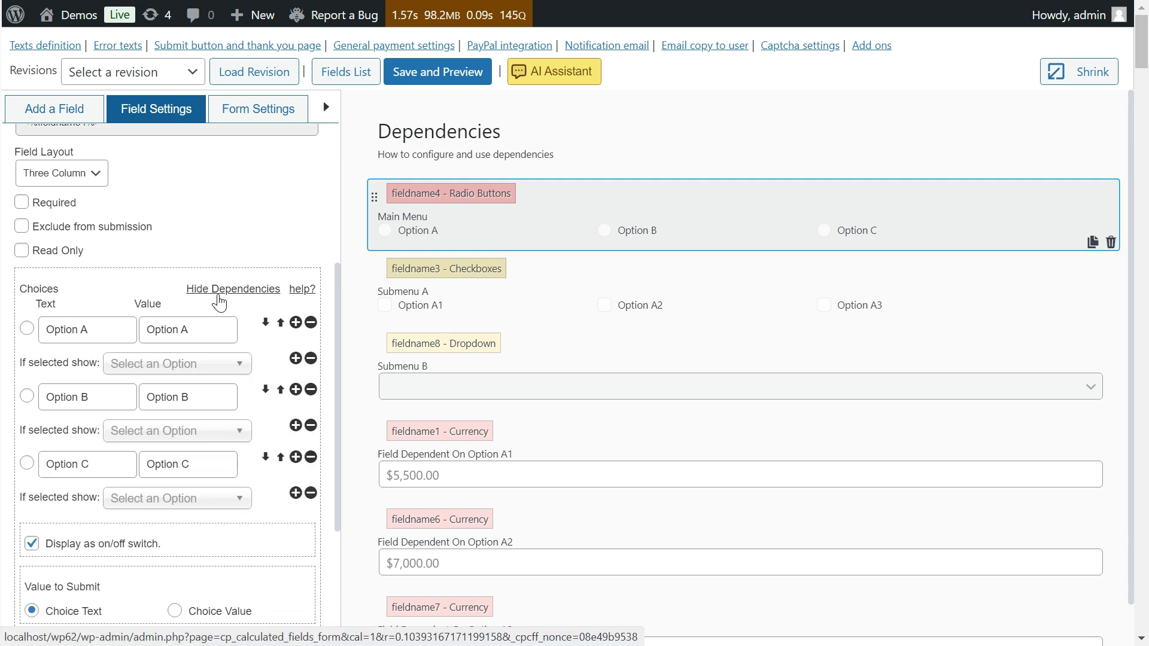
left_click(426, 297)
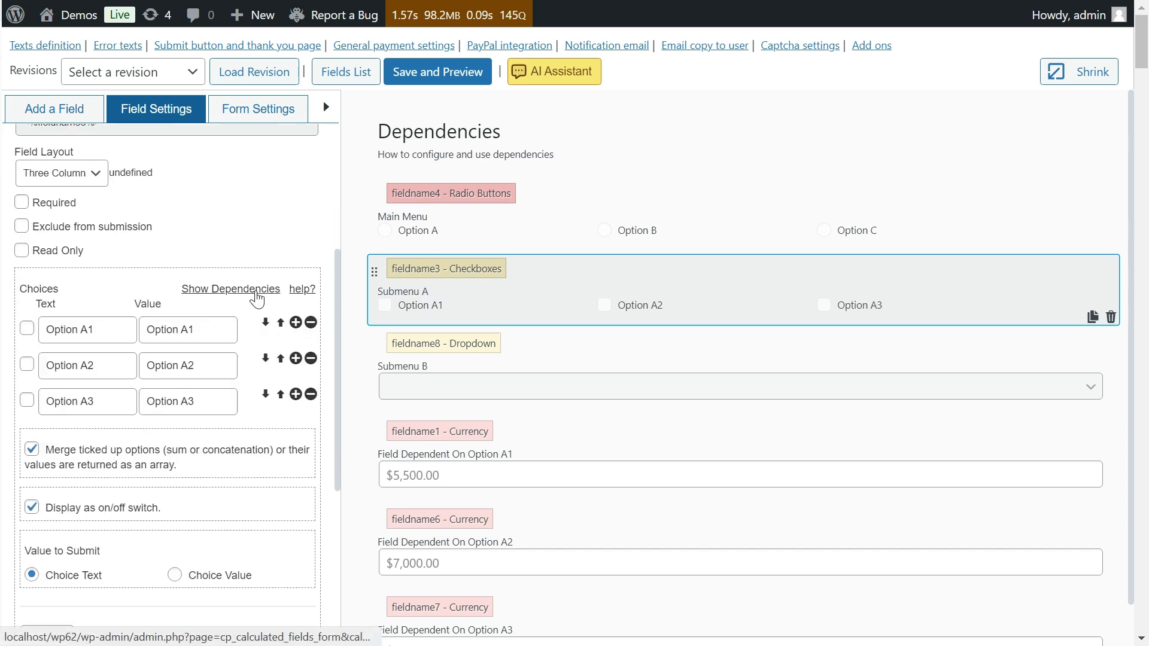
left_click(258, 291)
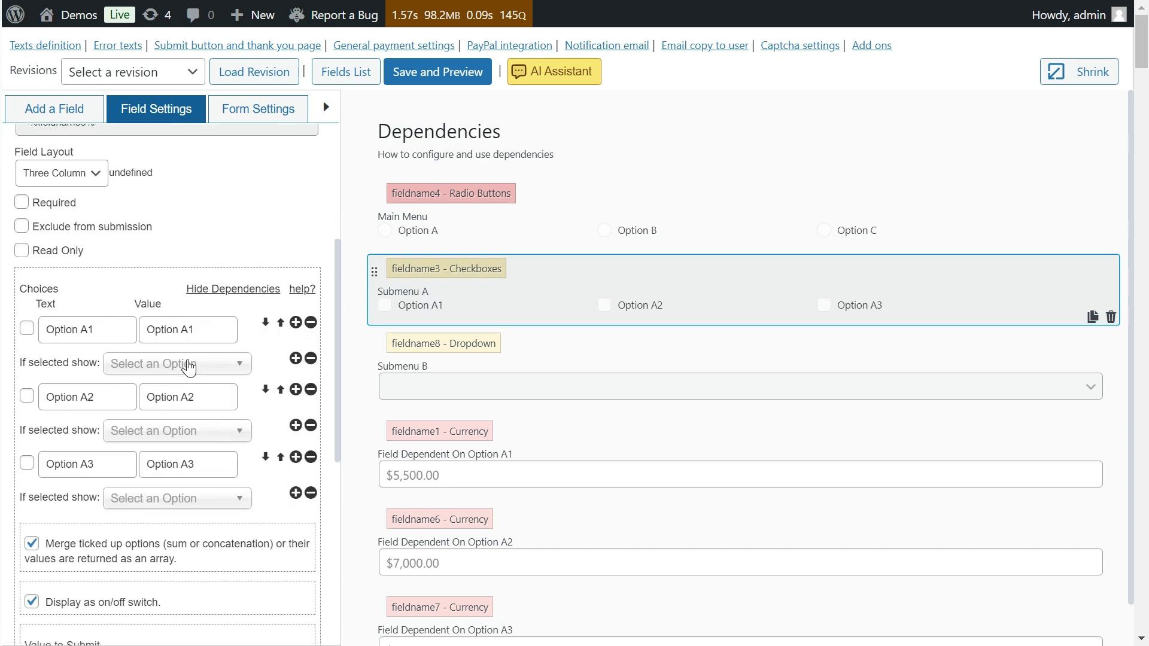
left_click(400, 362)
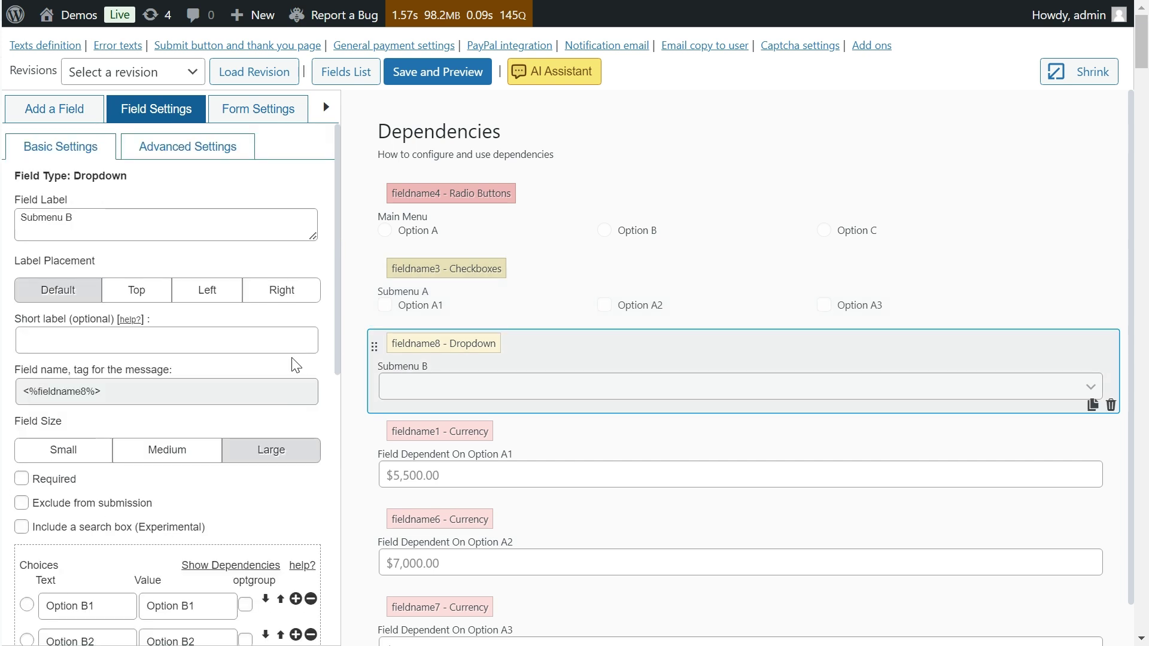
scroll(246, 361, "down", 4)
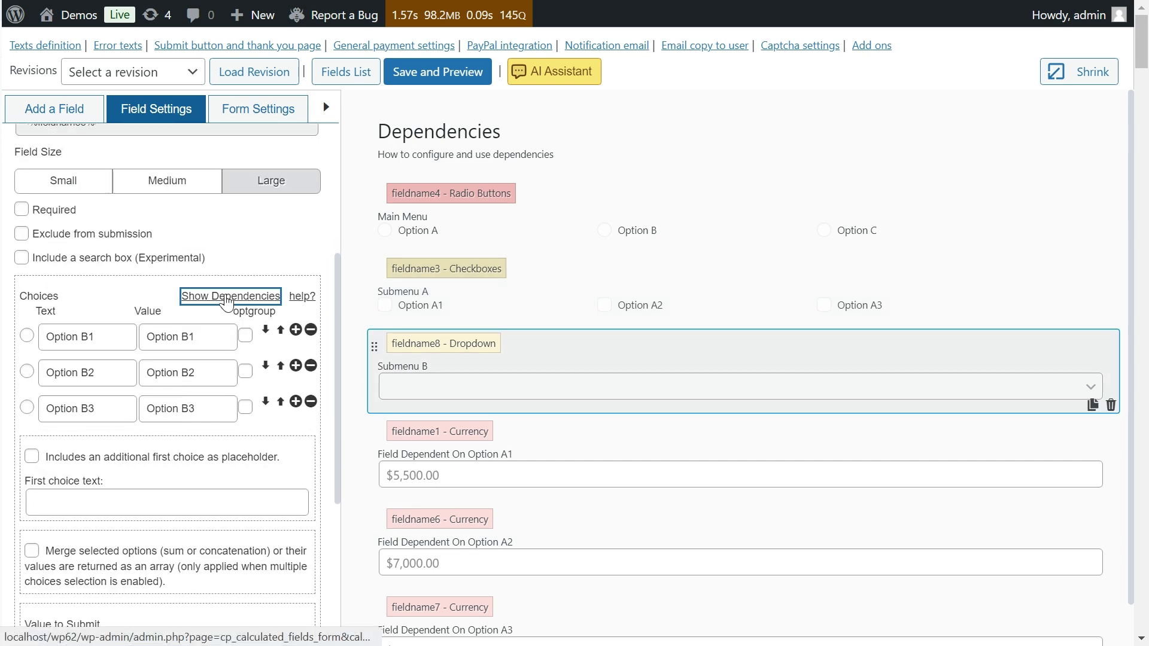
left_click(227, 298)
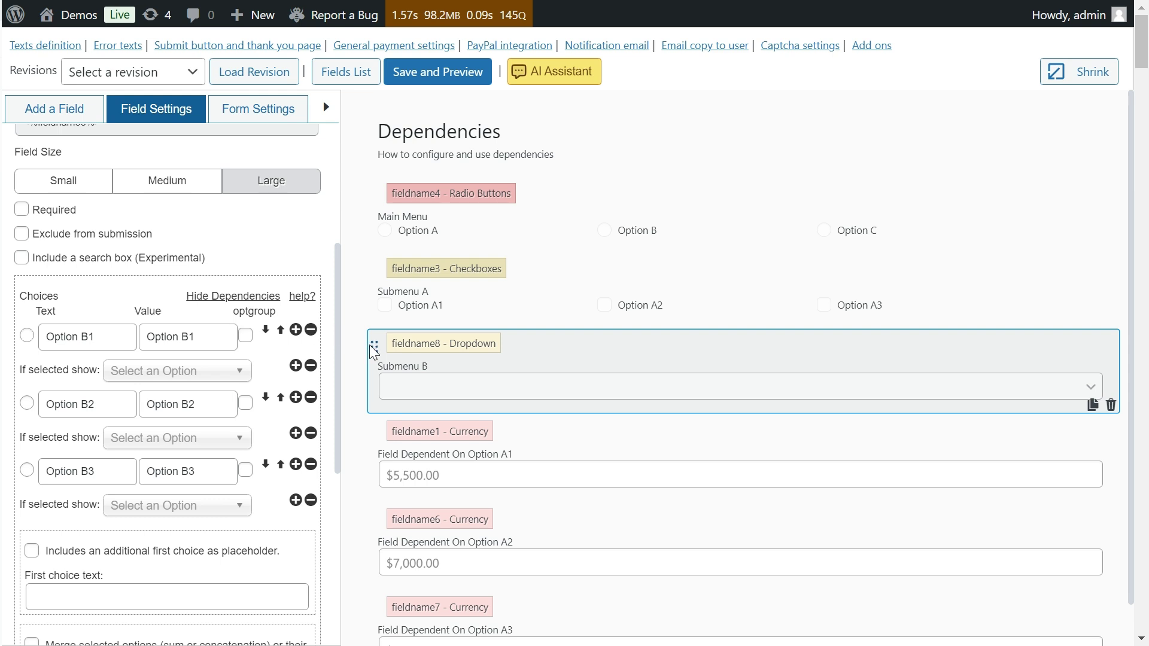
scroll(374, 353, "down", 1)
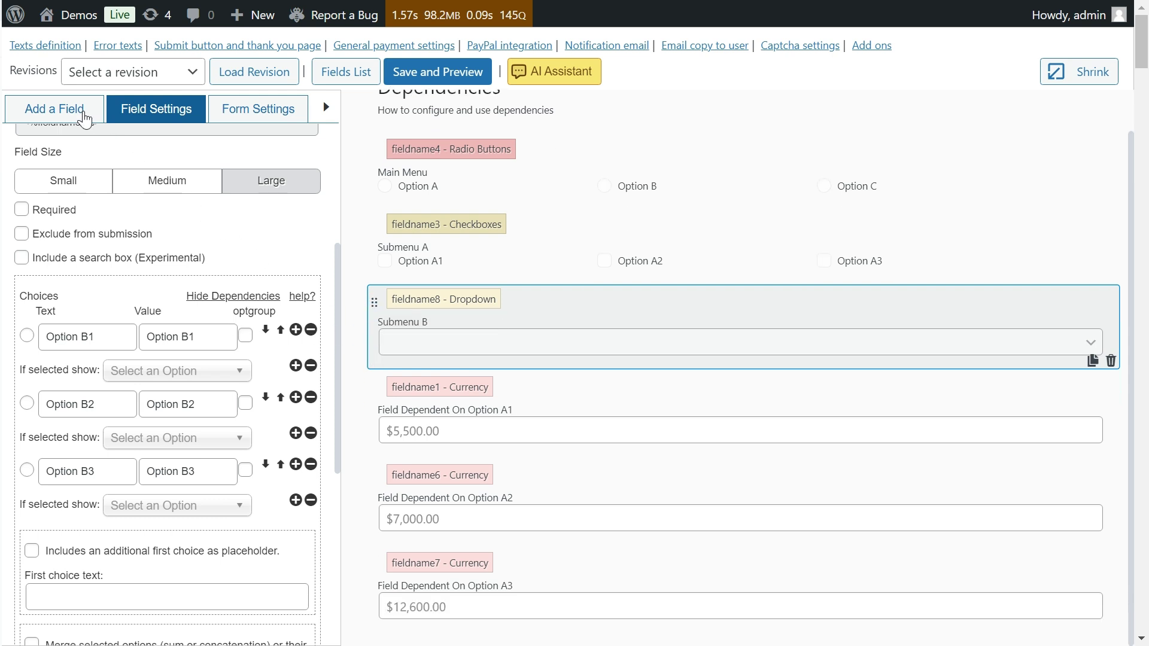
Add a new Calculated Field (fieldname9) beneath the Submenu B dropdown.
left_click(85, 111)
left_click(249, 532)
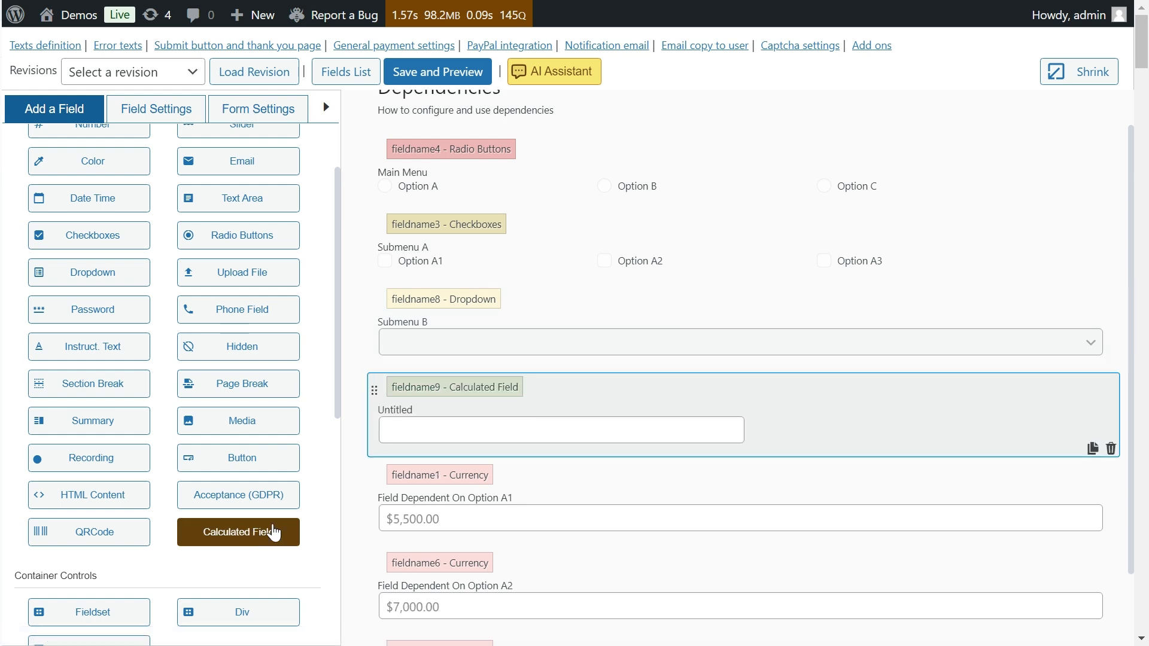
left_click(495, 443)
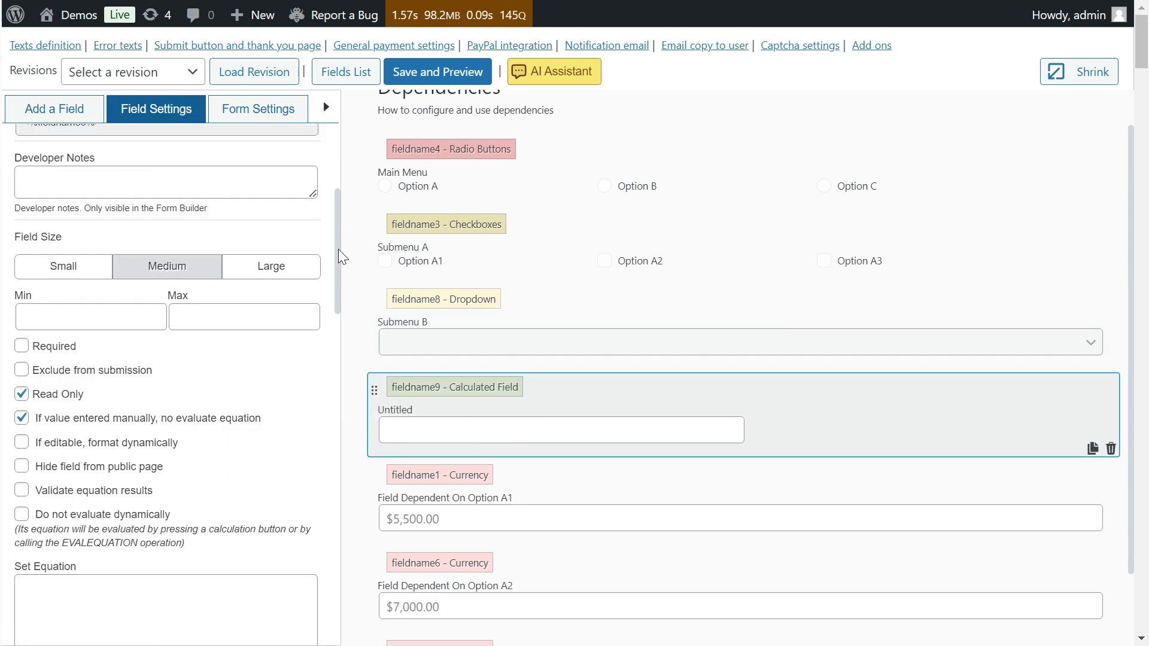
left_click_drag(337, 253, 333, 549)
scroll(333, 549, "down", 1)
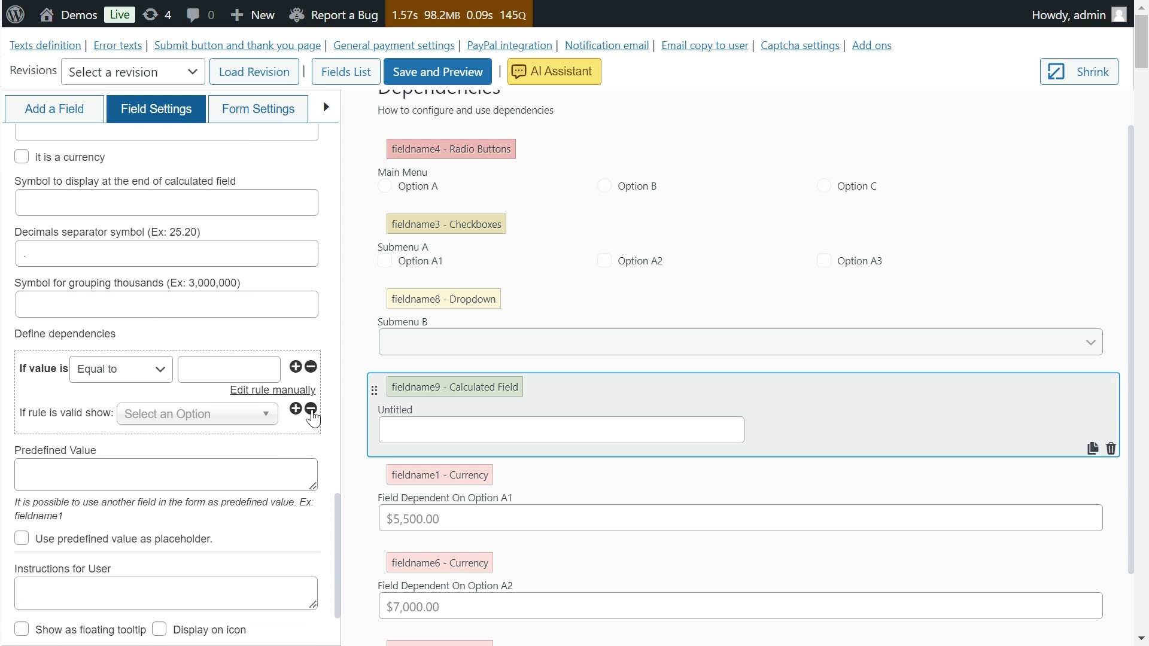
Delete the new calculated field; make Option A reveal Submenu A and Option B reveal Submenu B.
key("Delete")
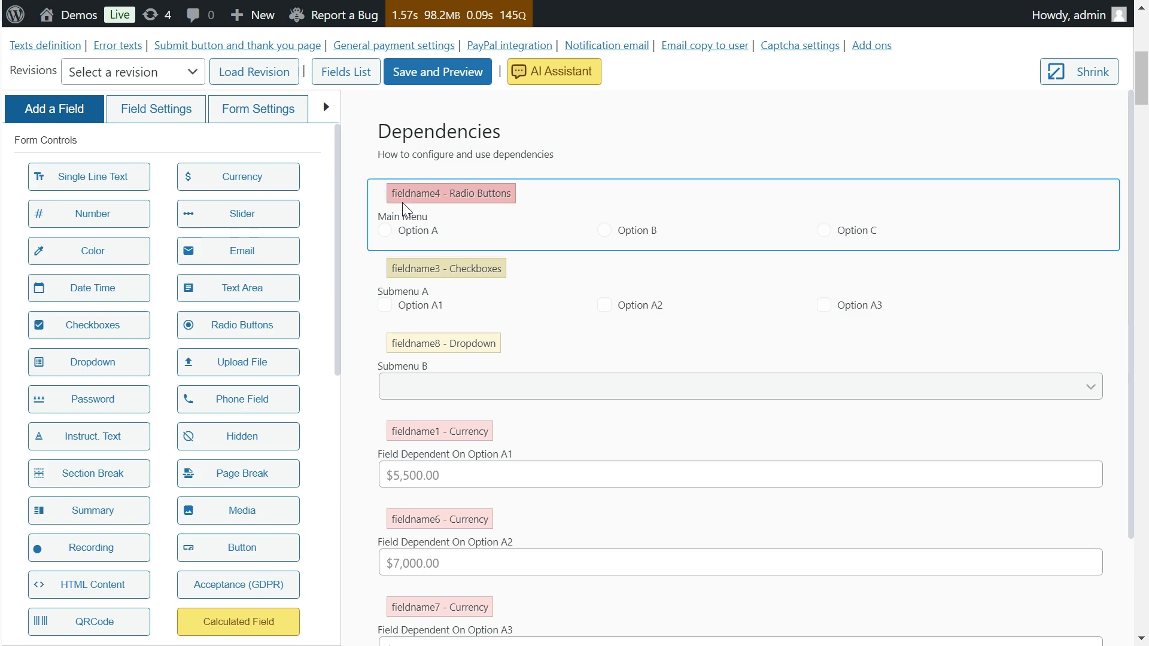
left_click(404, 209)
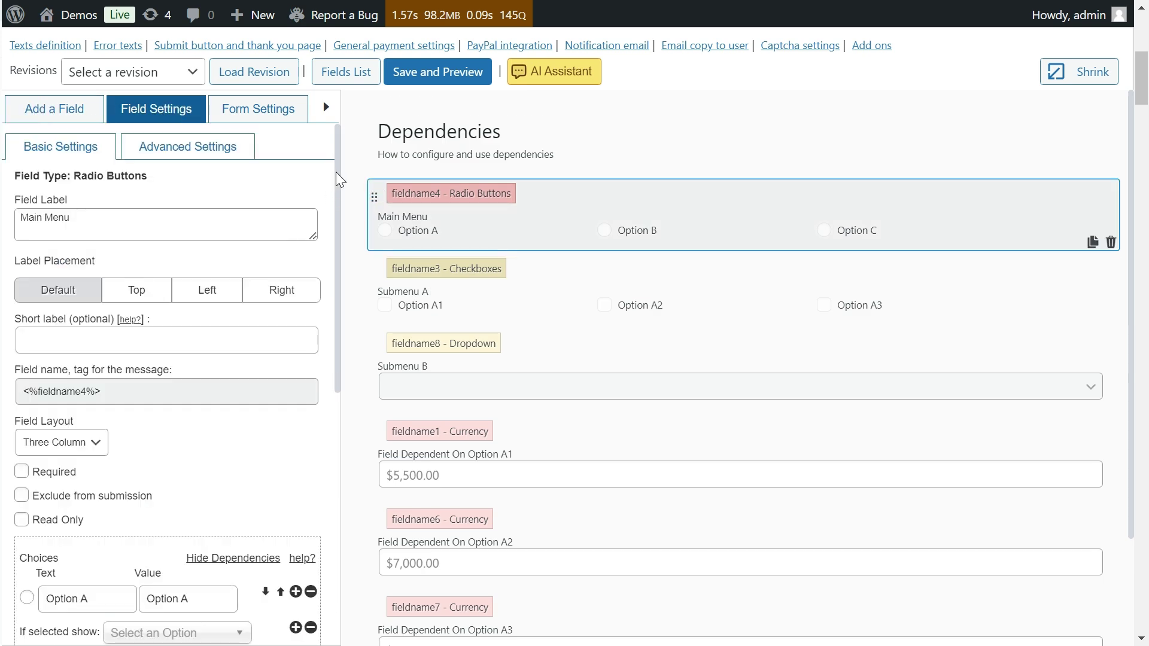
scroll(340, 179, "down", 5)
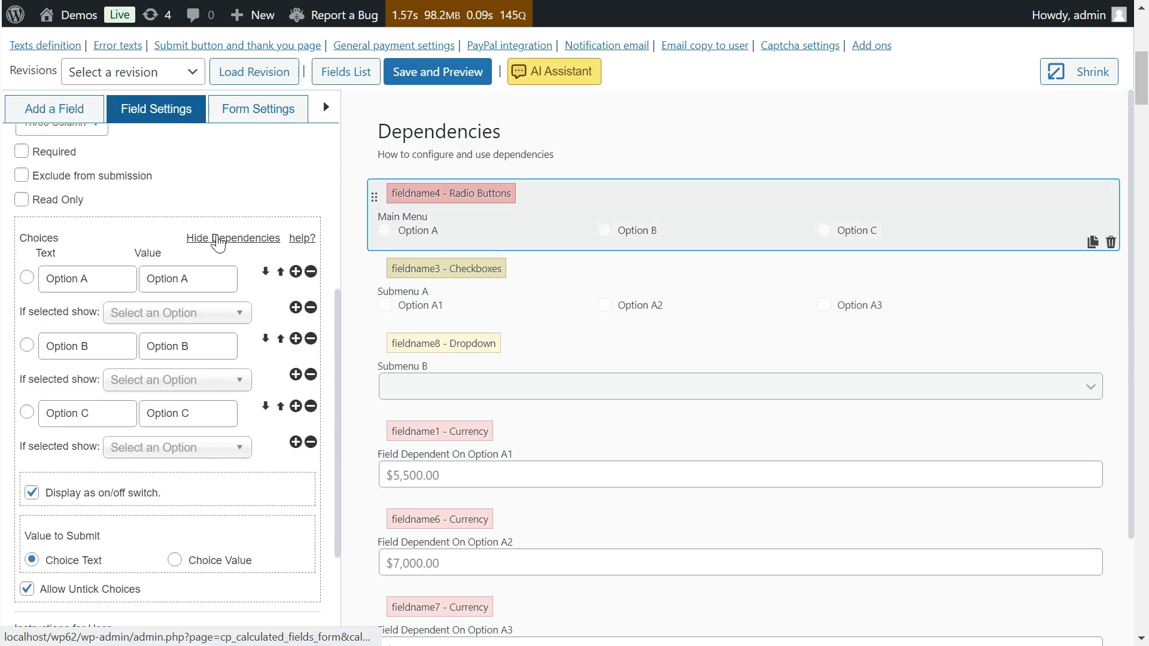
left_click(214, 313)
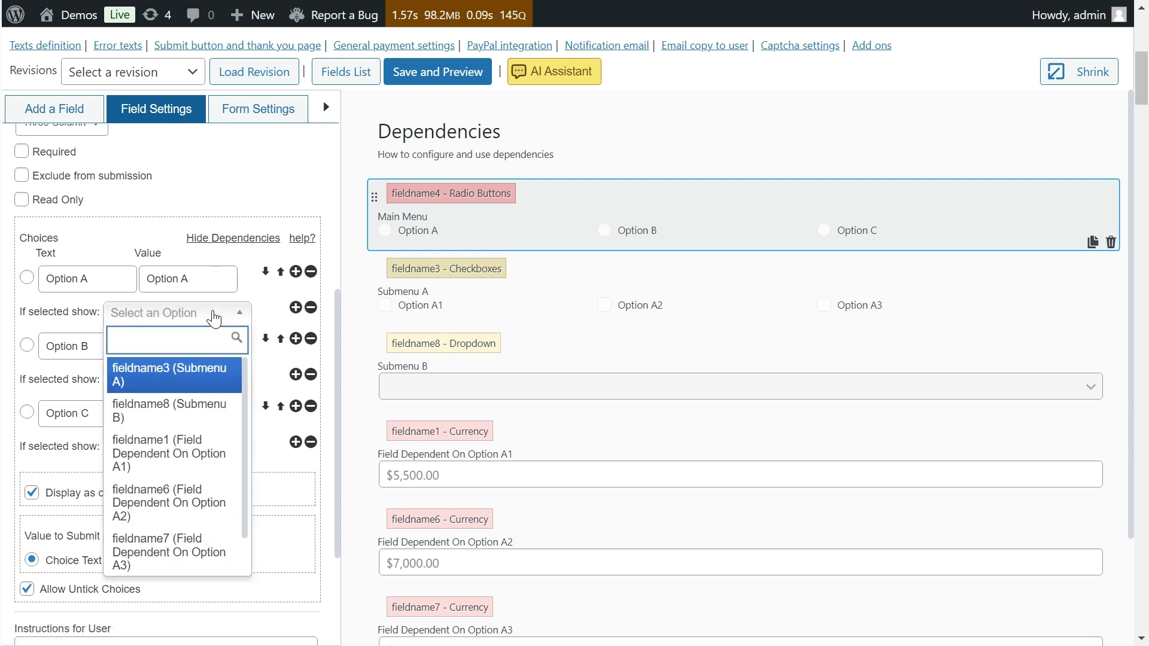
left_click(202, 376)
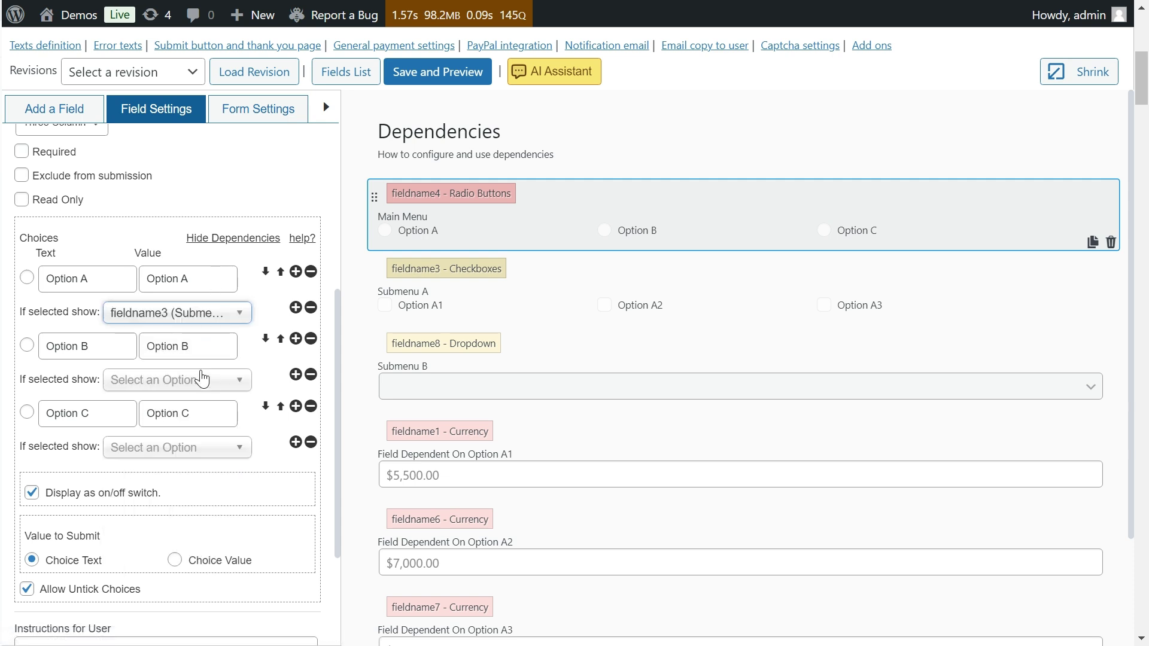
left_click(206, 386)
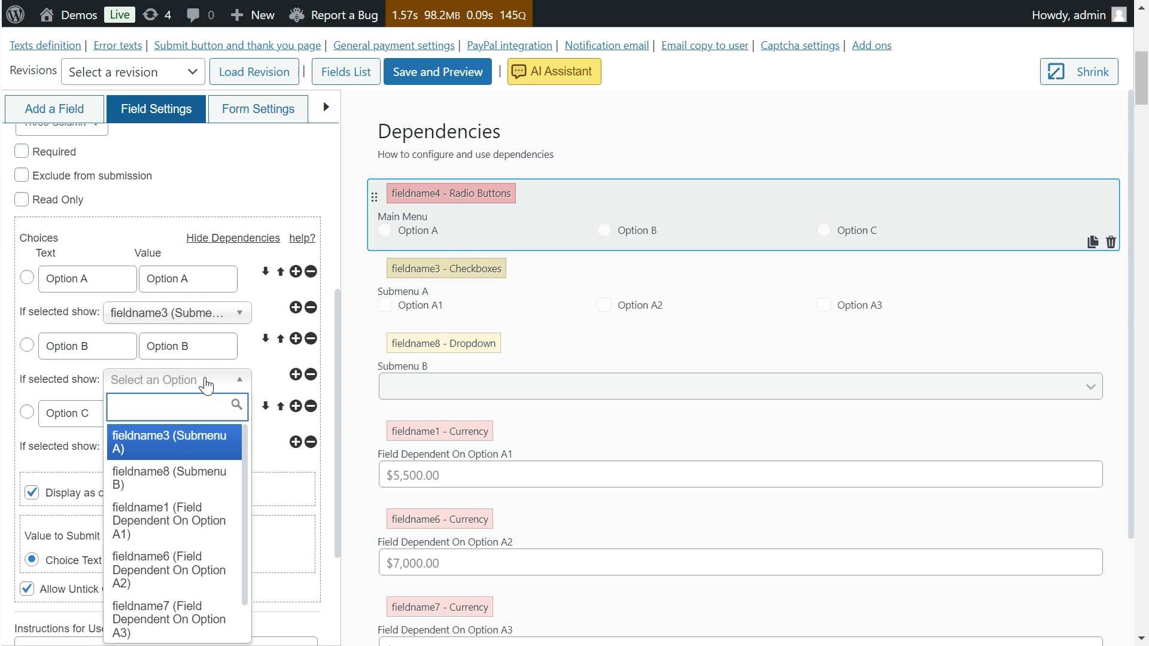
left_click(182, 477)
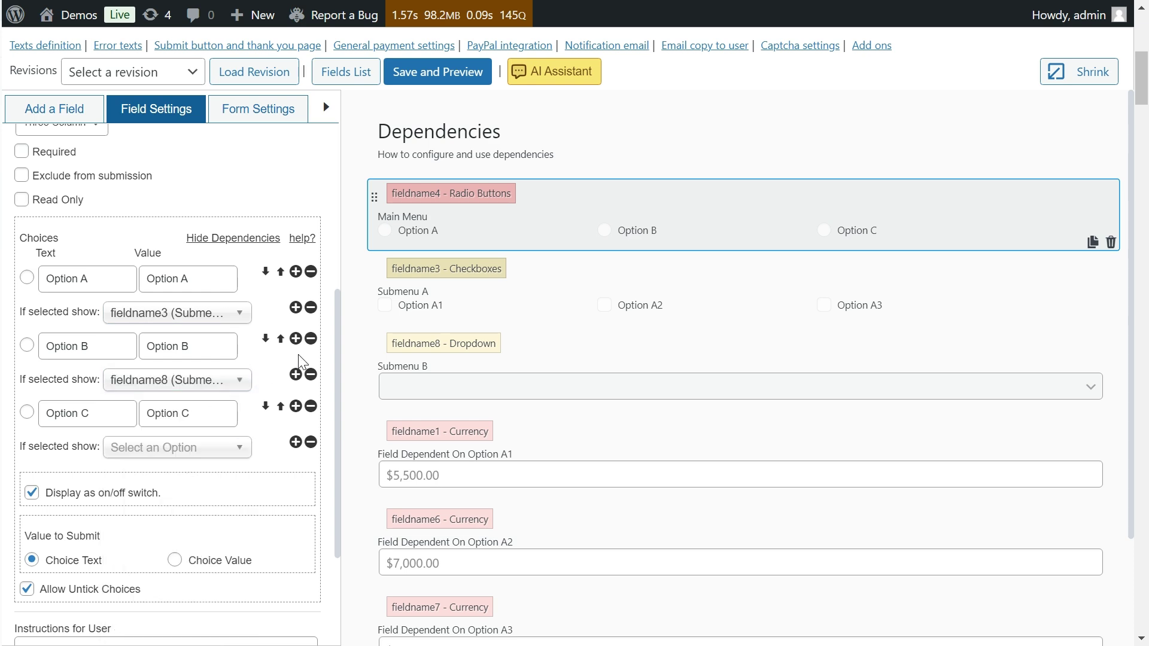
Set Submenu A dependencies: A1 shows fieldname1, A2 shows fieldname6, A3 shows fieldname7.
left_click(411, 299)
scroll(311, 311, "down", 5)
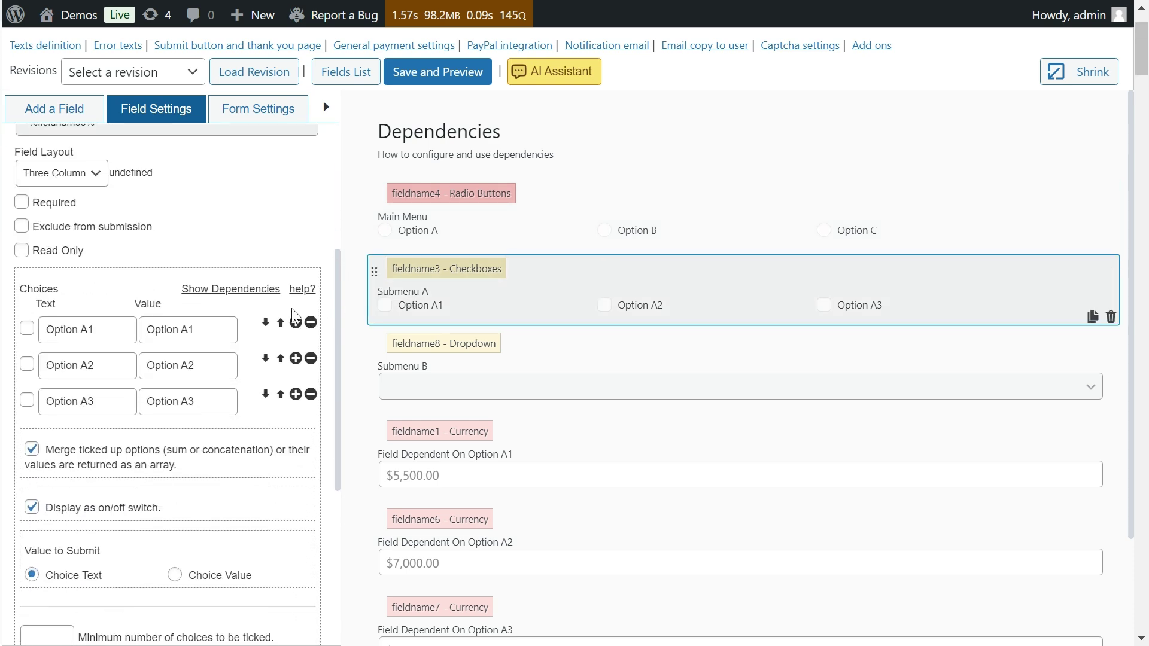
left_click(246, 298)
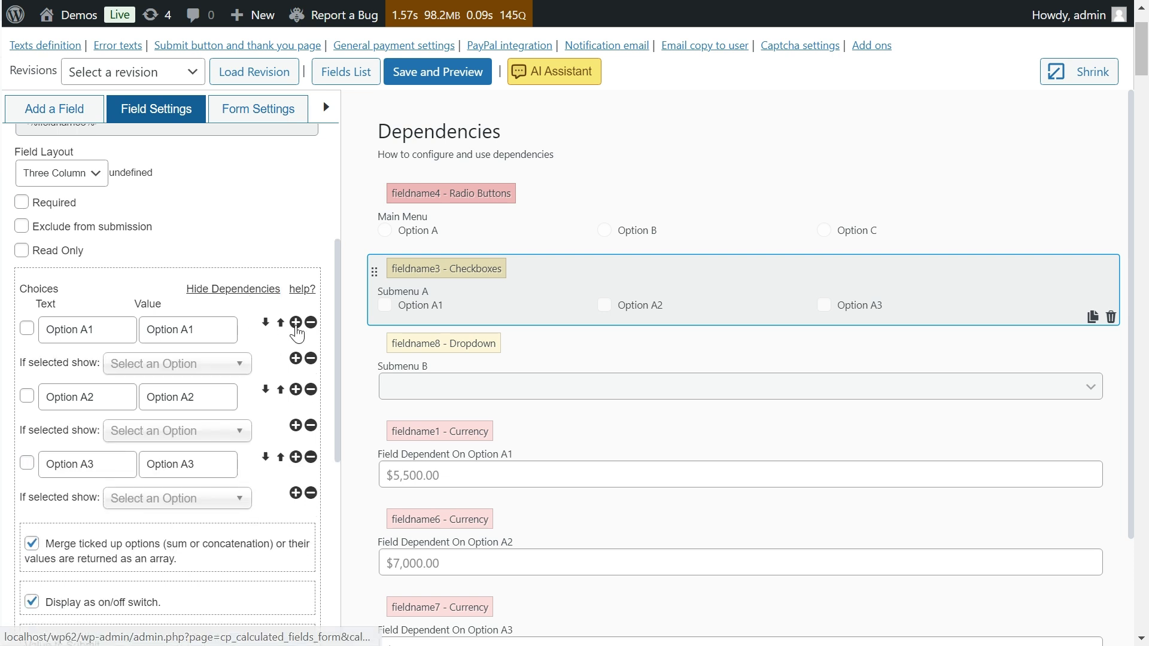
left_click(162, 365)
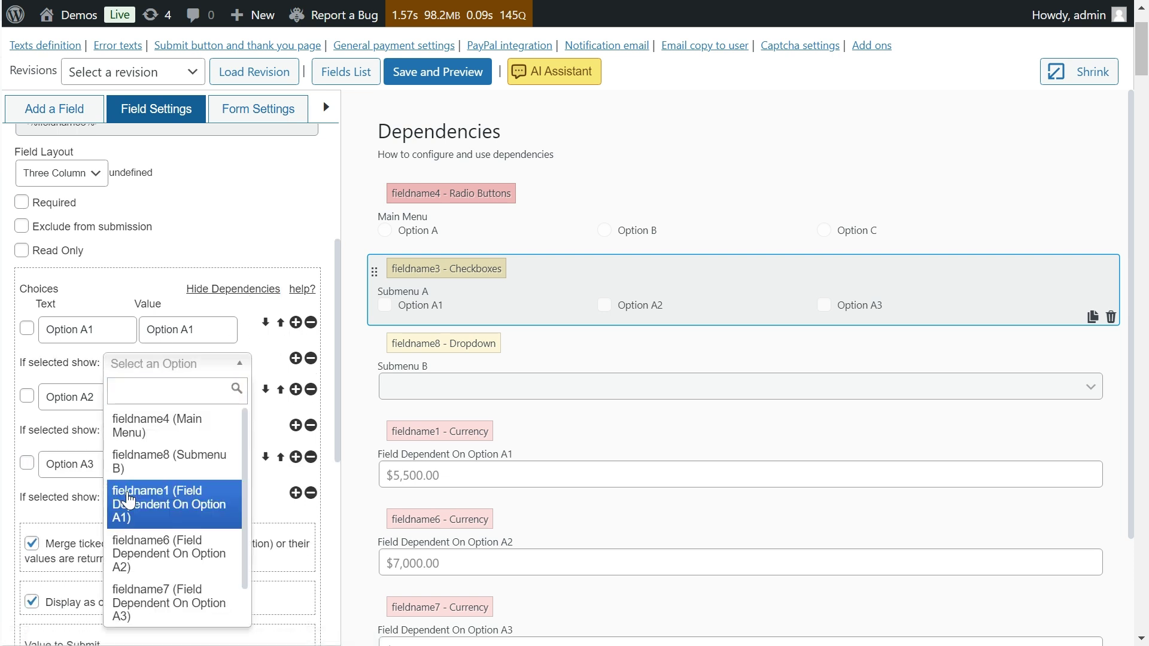
left_click(128, 502)
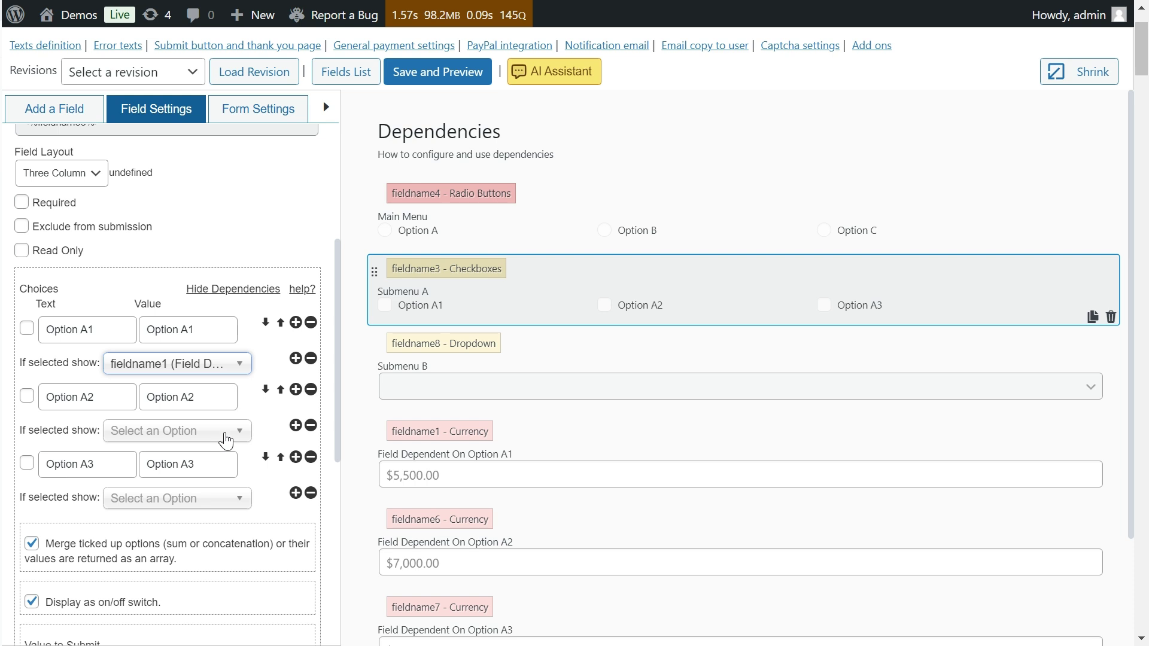
left_click(225, 433)
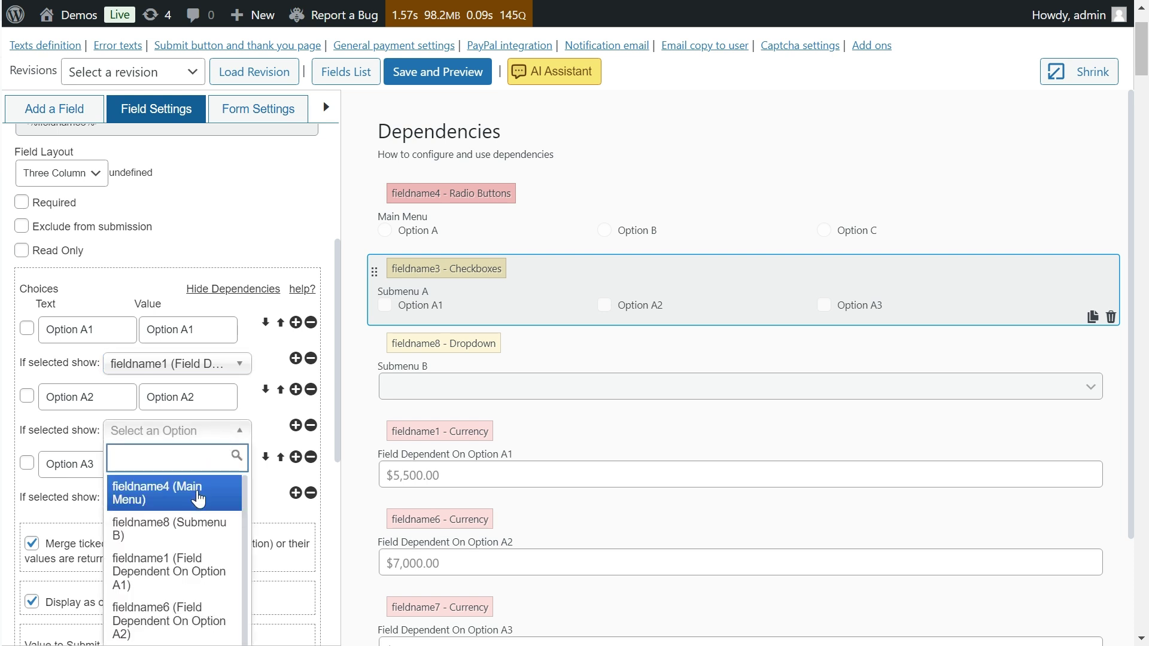
left_click(185, 623)
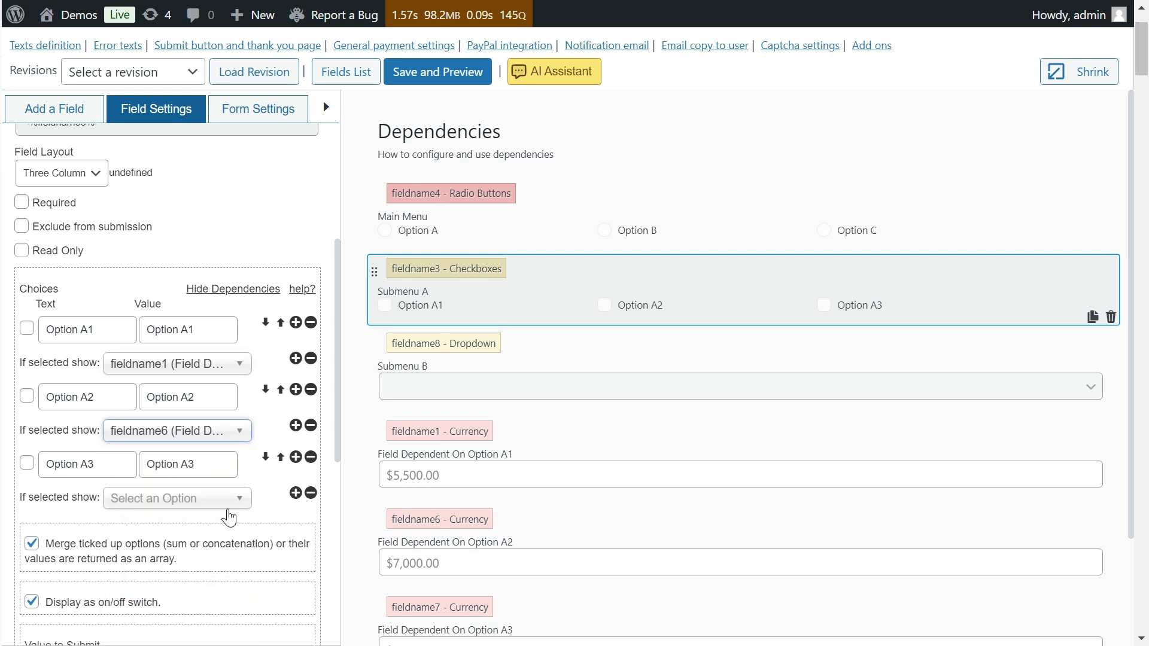
left_click(228, 505)
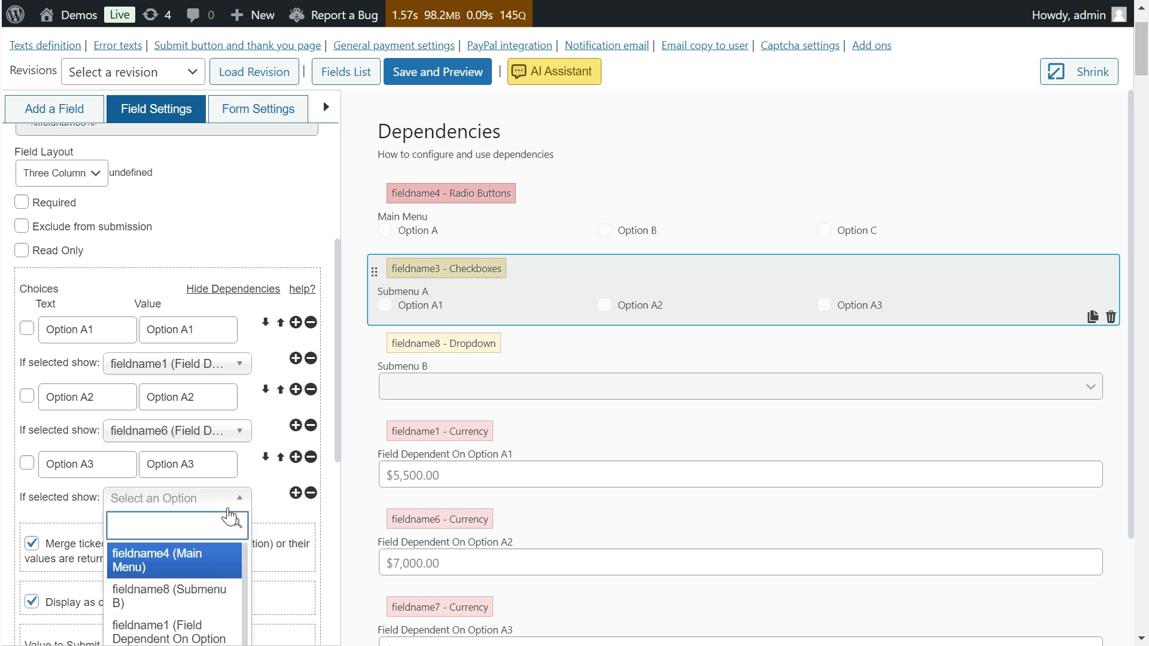
type("fieldname7")
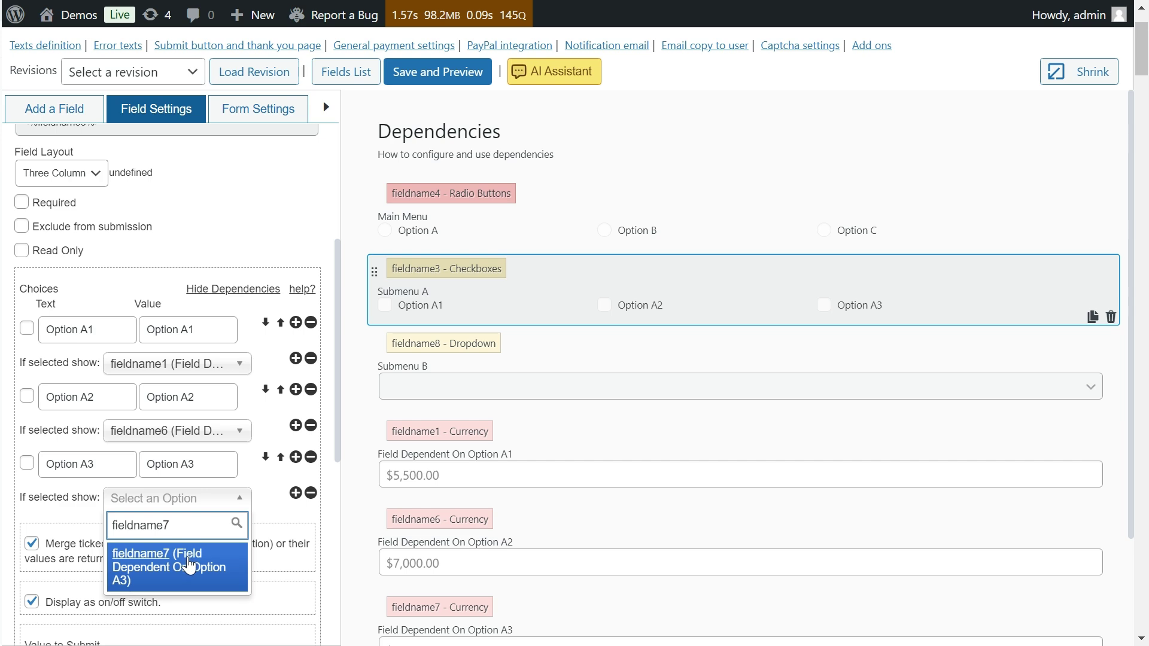
left_click(189, 565)
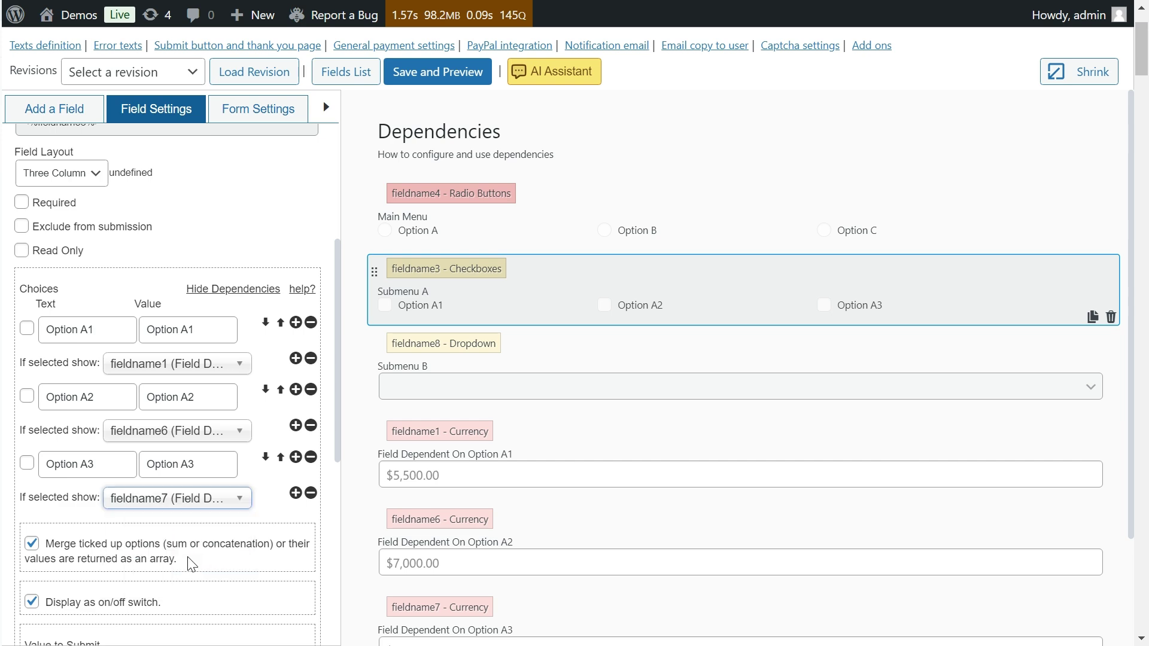
Leave fullscreen, save the Dependencies form and open its public page.
left_click(1079, 71)
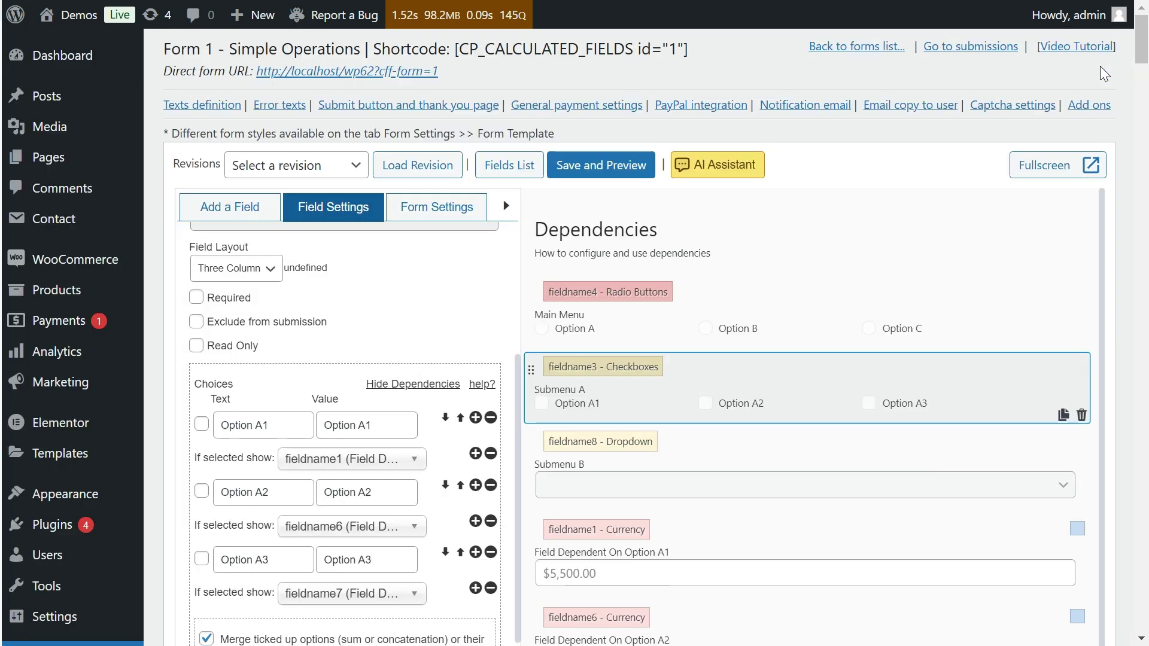
scroll(185, 599, "down", 10)
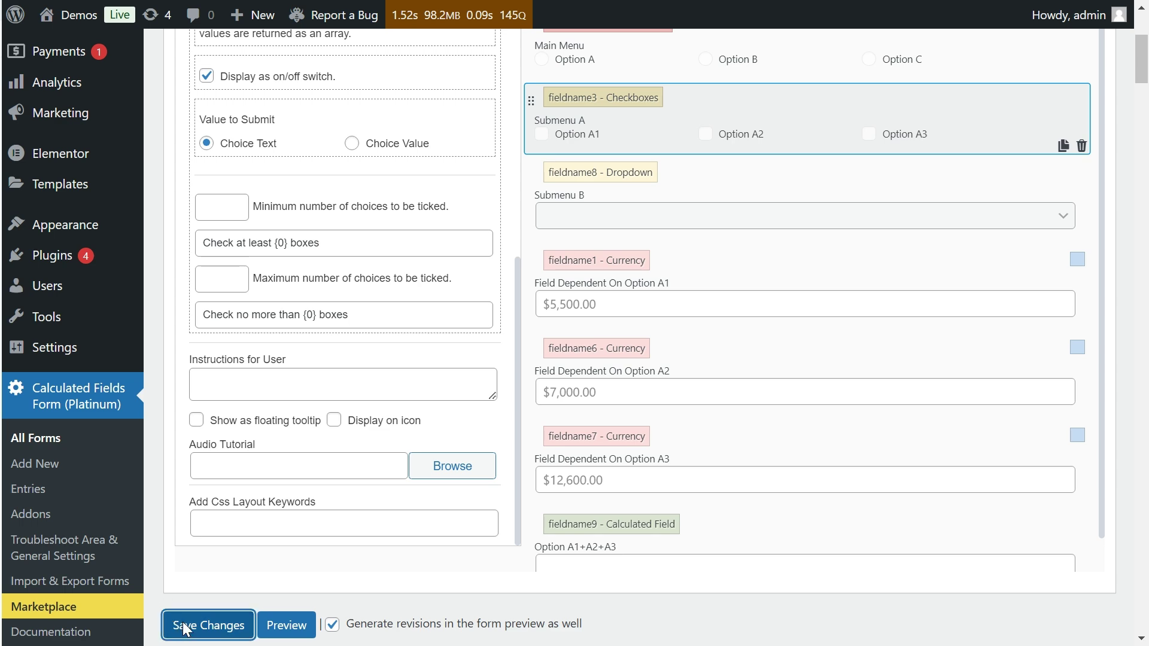
left_click(187, 629)
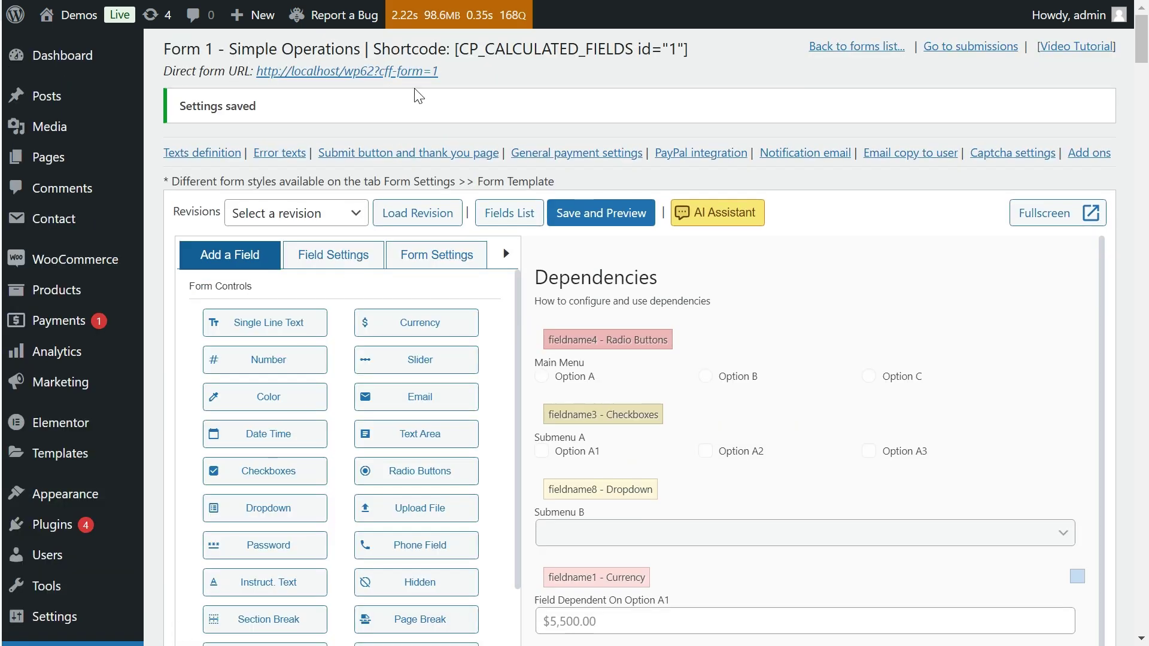
left_click(406, 71)
Turn on Options A, A1, A2 and A3, then switch A2 off for an $18,100 total.
left_click(49, 171)
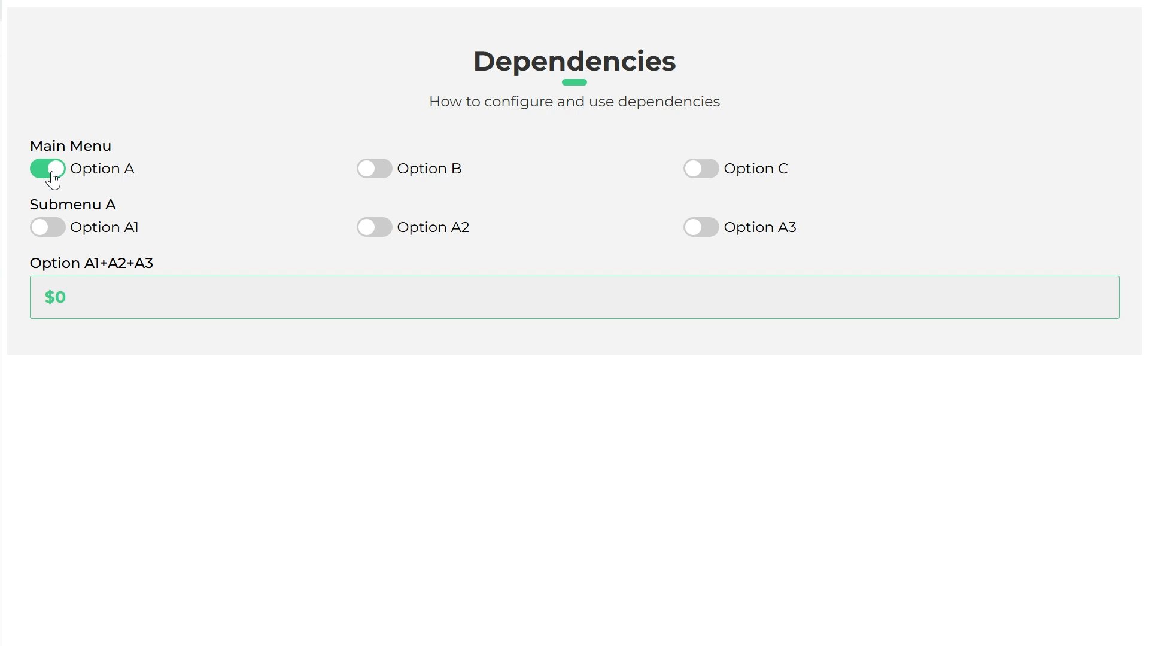
left_click(51, 232)
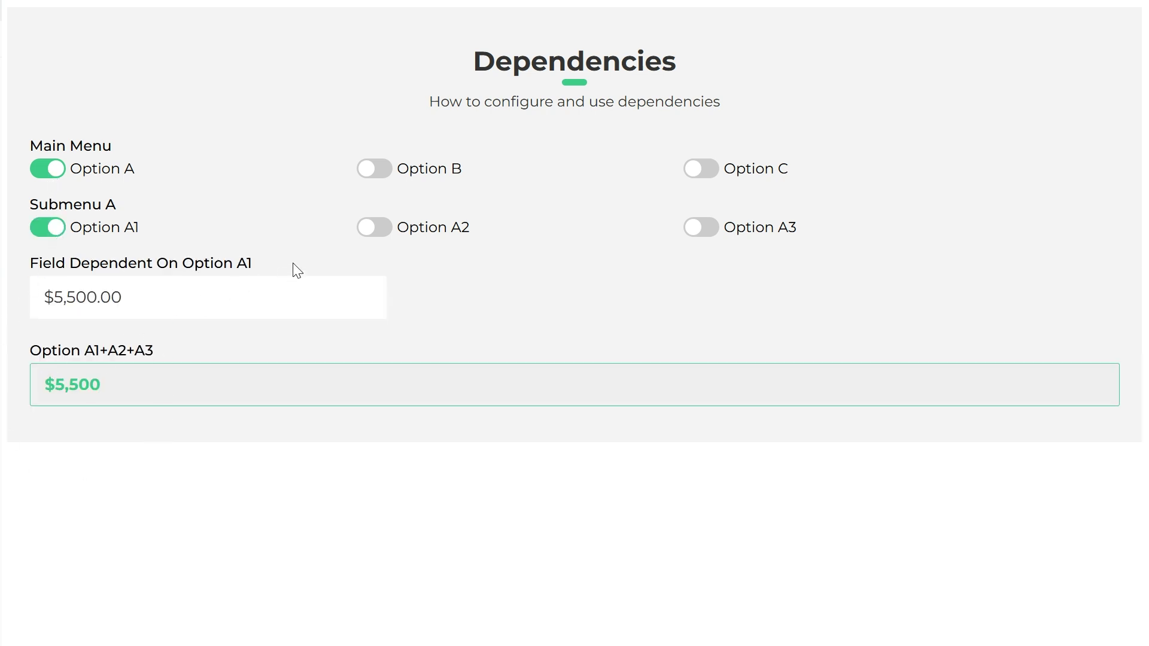
left_click(375, 232)
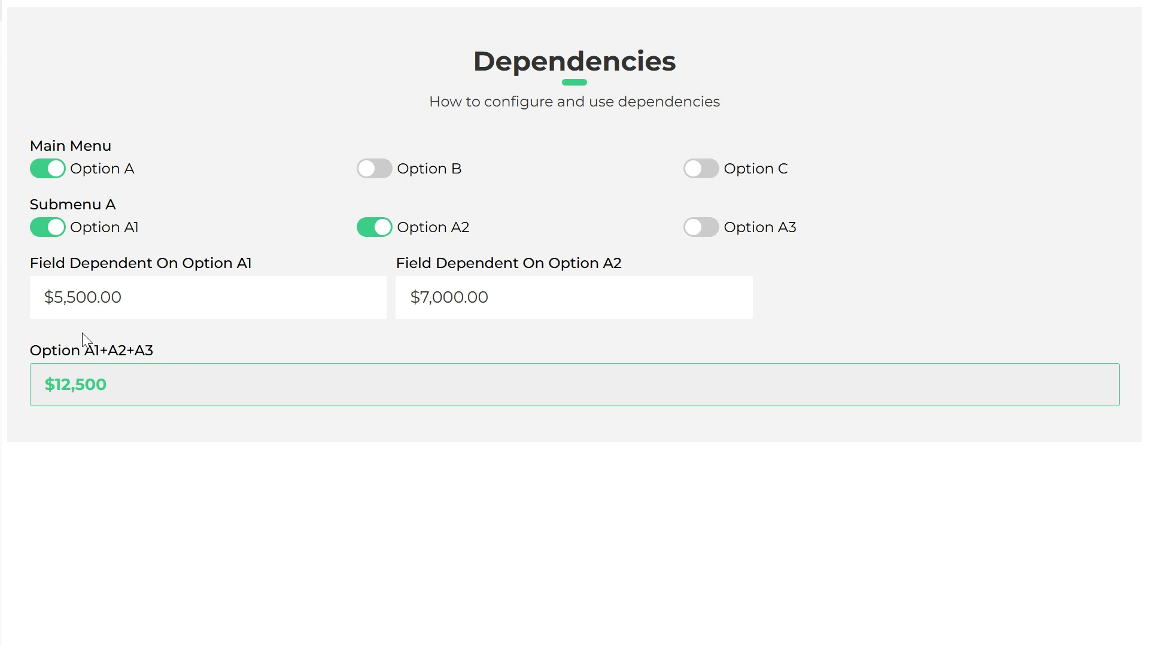
left_click(704, 234)
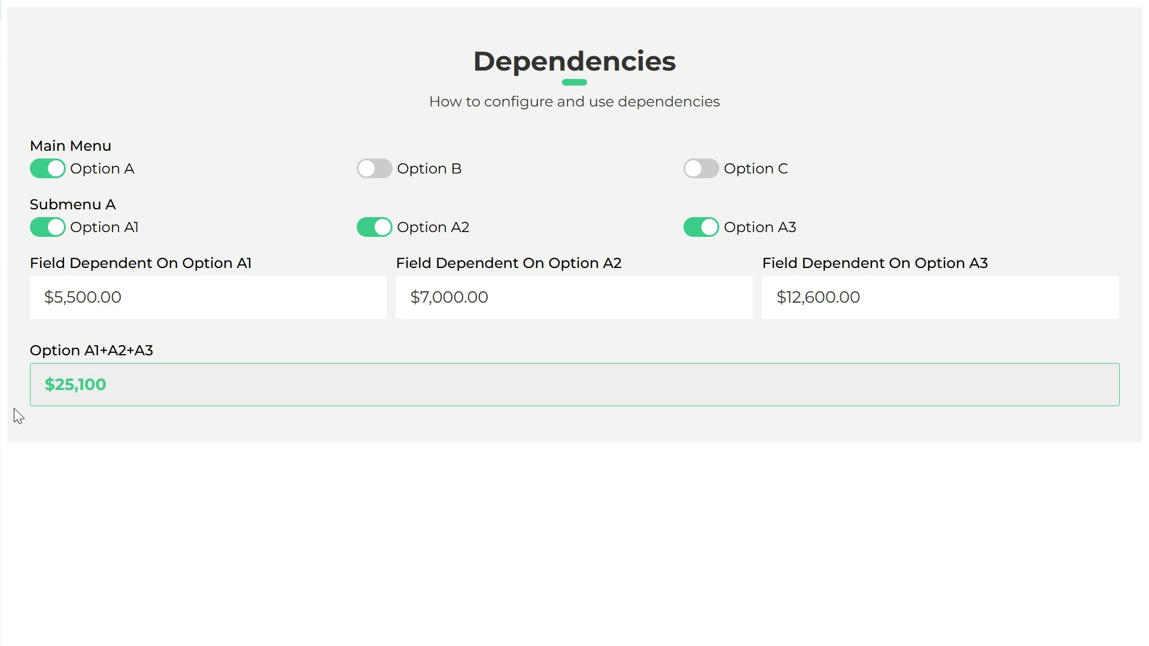
left_click(381, 234)
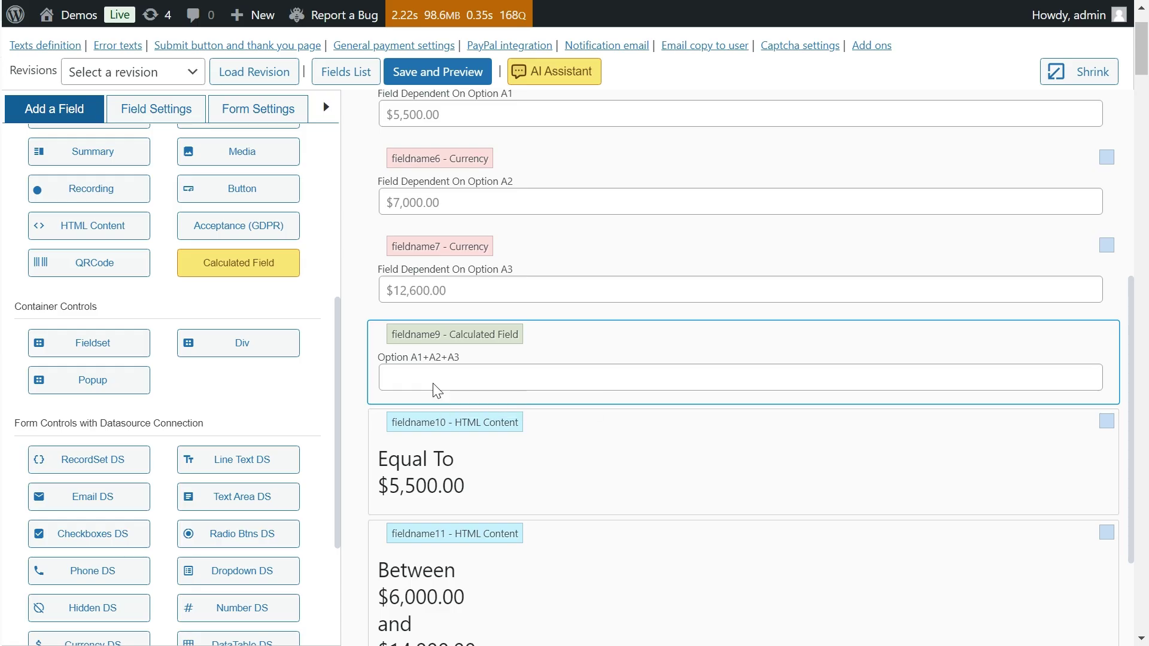
Add a rule to the Option A1+A2+A3 field: when equal to 5500, show fieldname10.
left_click(435, 389)
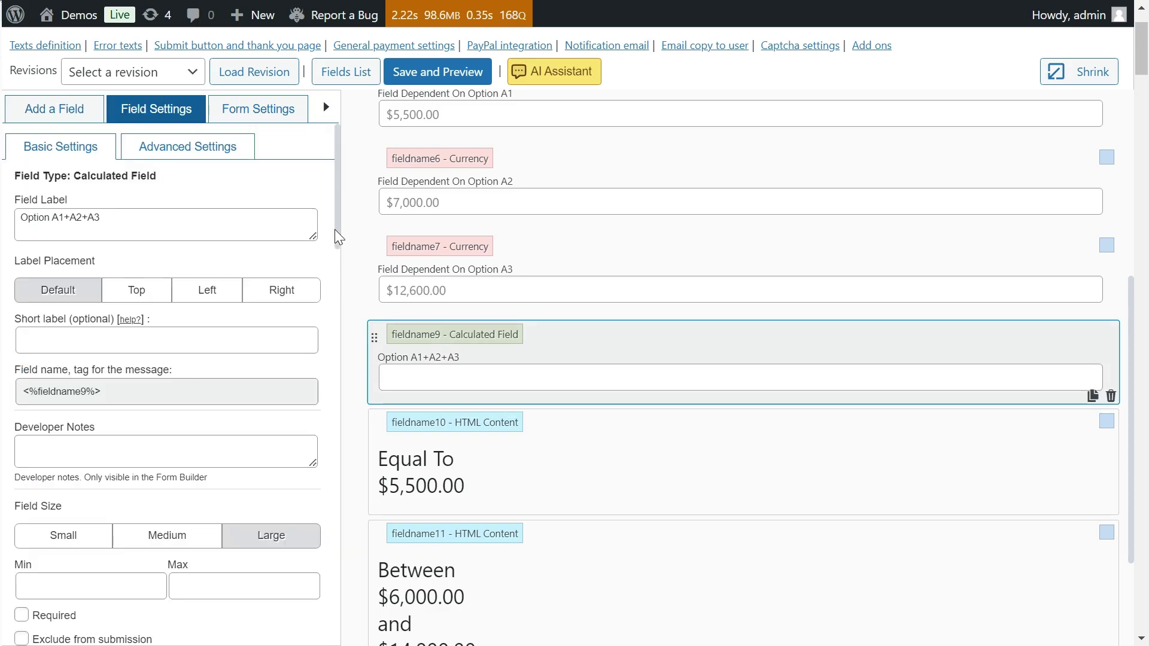
left_click_drag(343, 249, 355, 569)
left_click(186, 372)
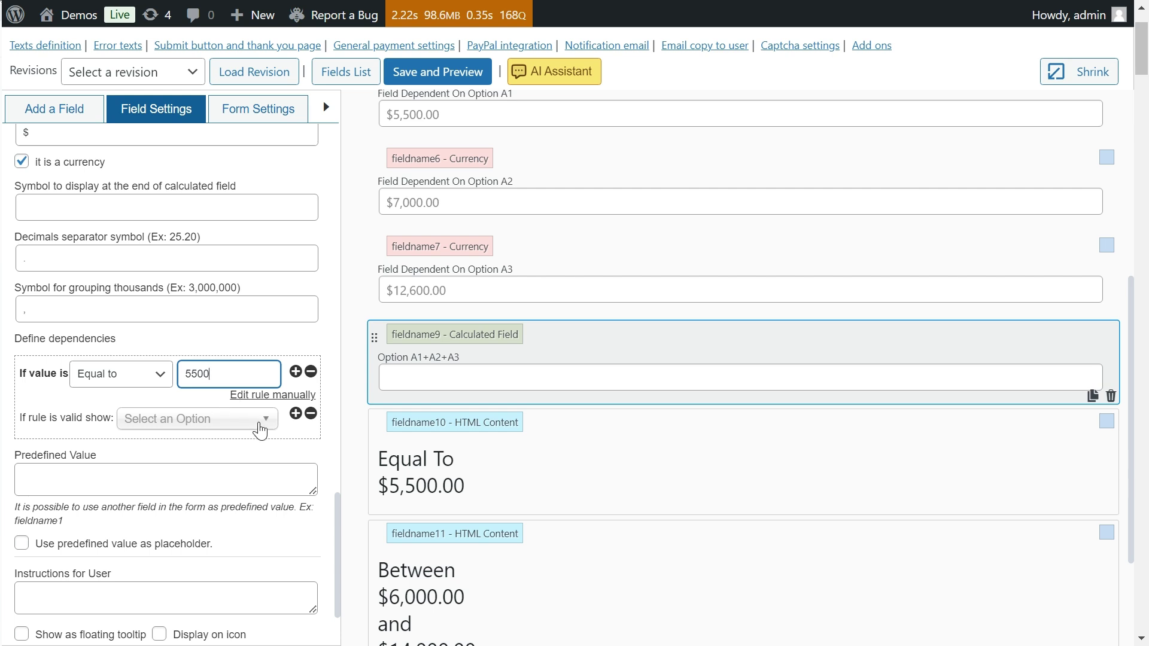
left_click(260, 431)
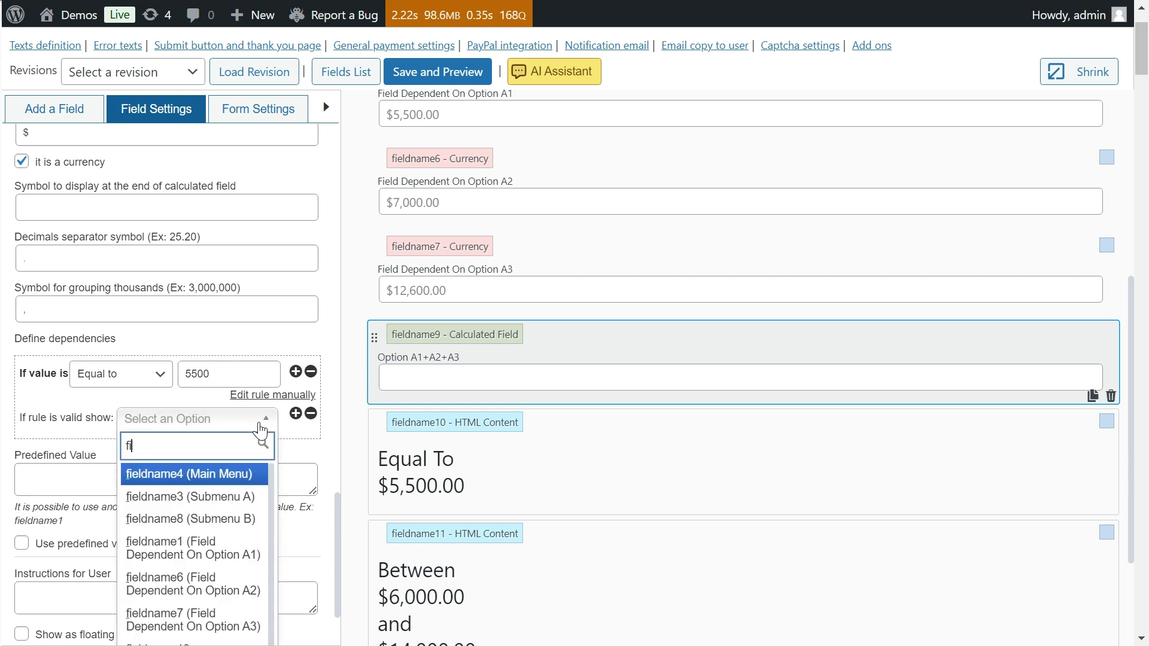
type("fieldname")
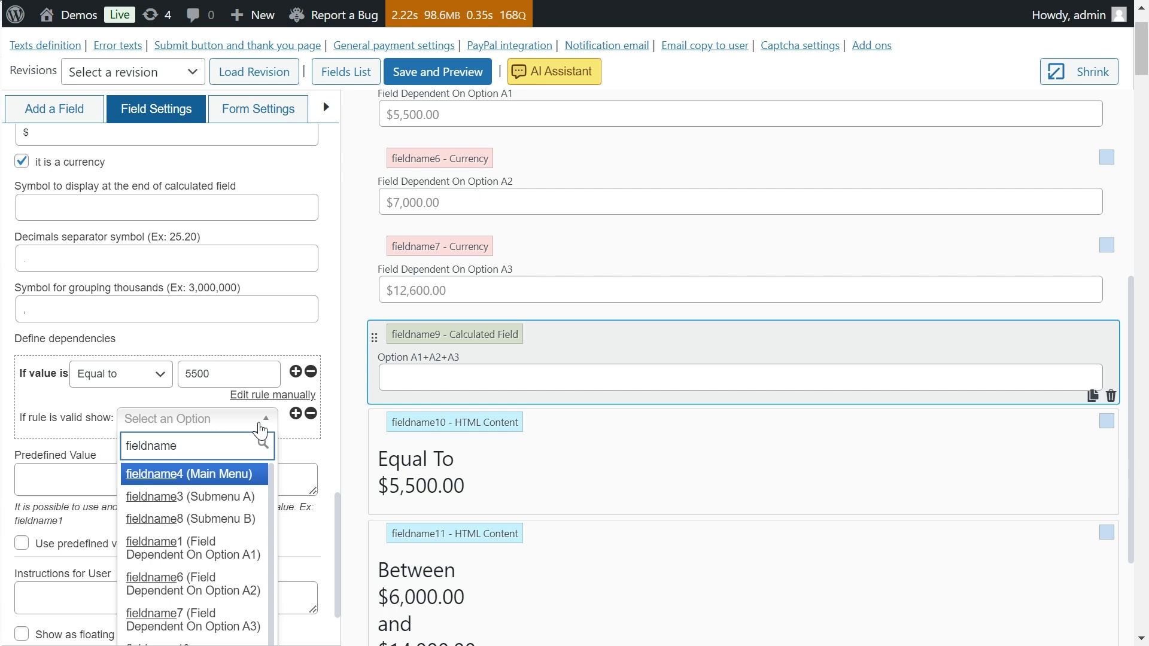
type("10")
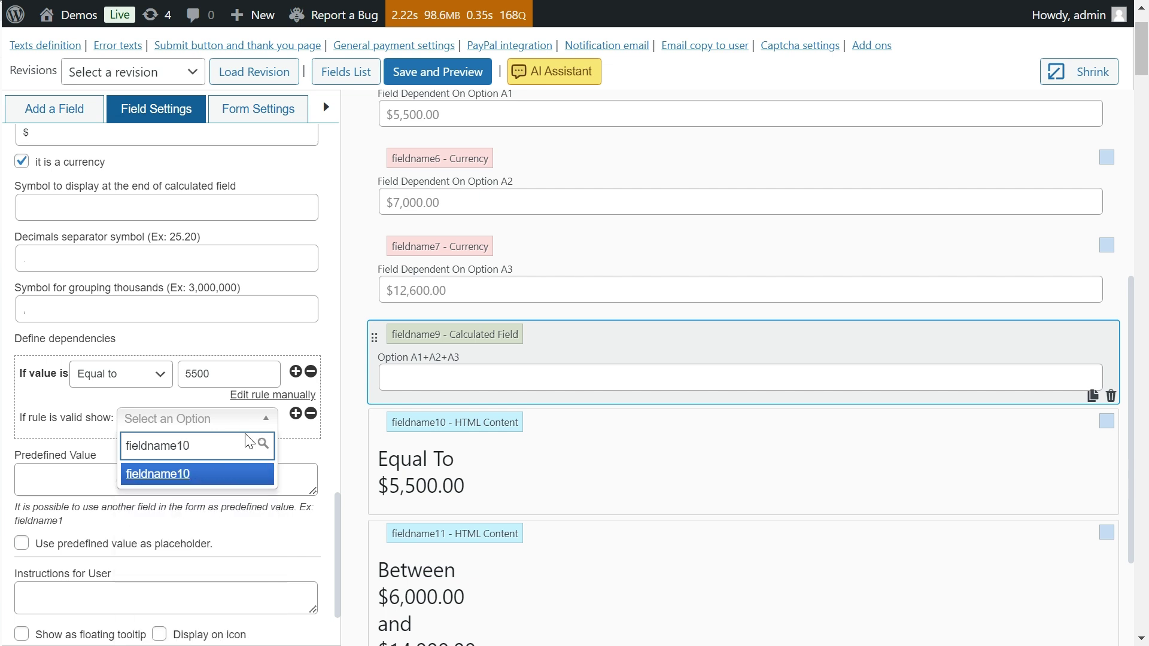
left_click(233, 477)
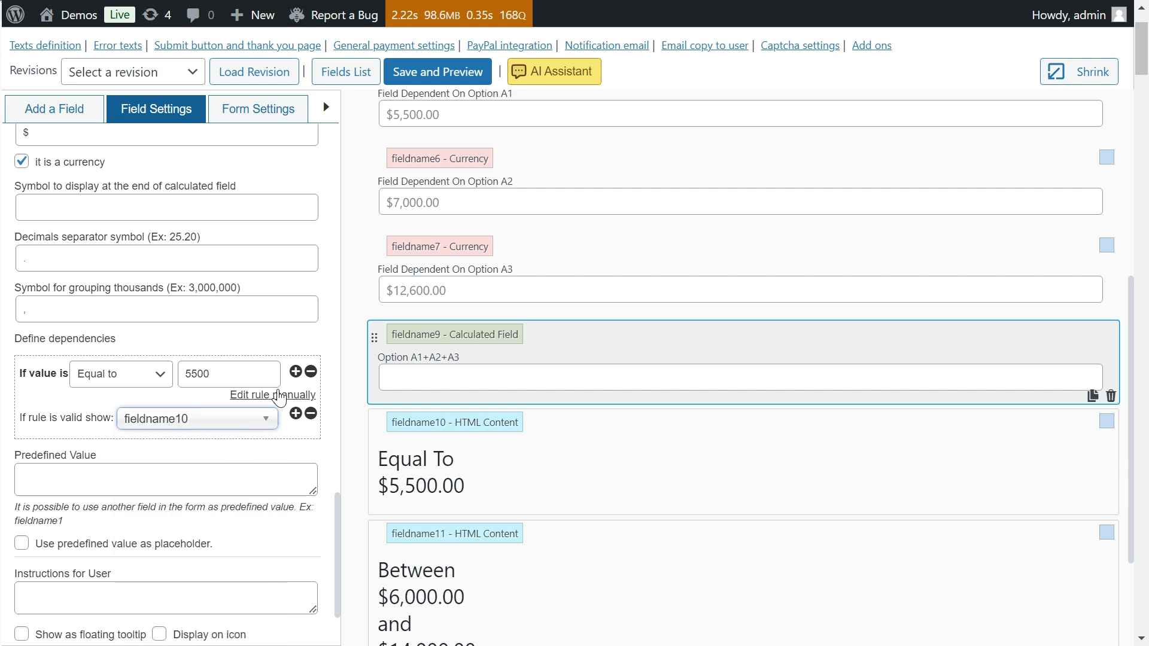
Add a second rule showing fieldname12 when the total is greater than 15000, plus a third rule row.
left_click(295, 372)
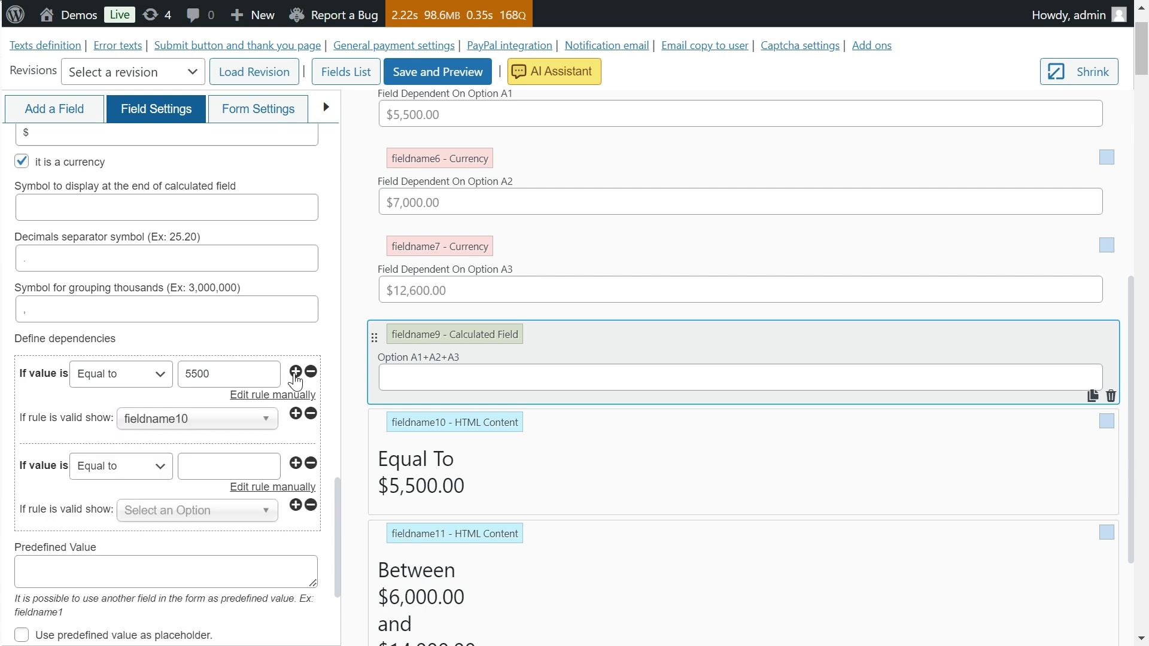
scroll(467, 411, "down", 3)
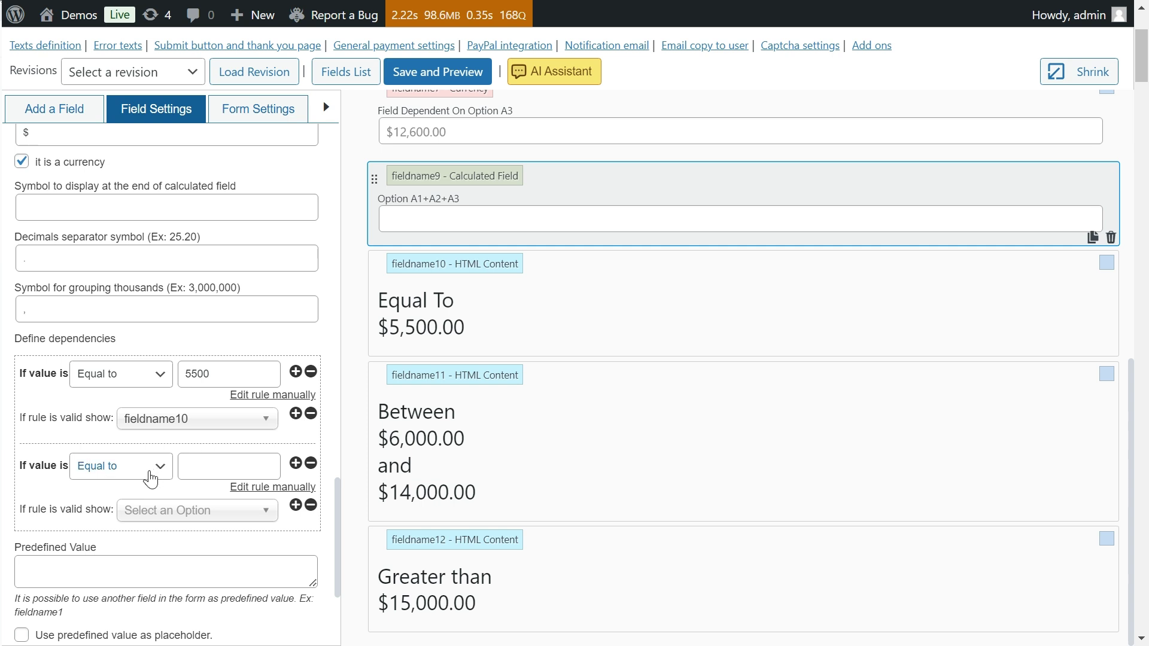
left_click(149, 472)
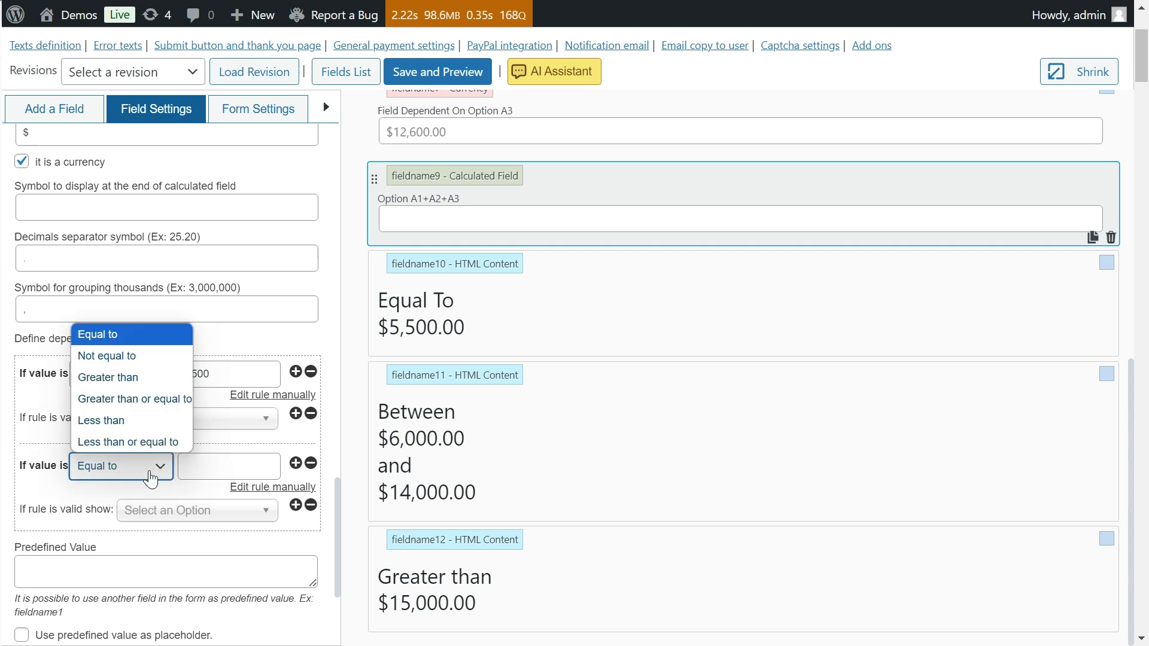
left_click(146, 382)
left_click(204, 474)
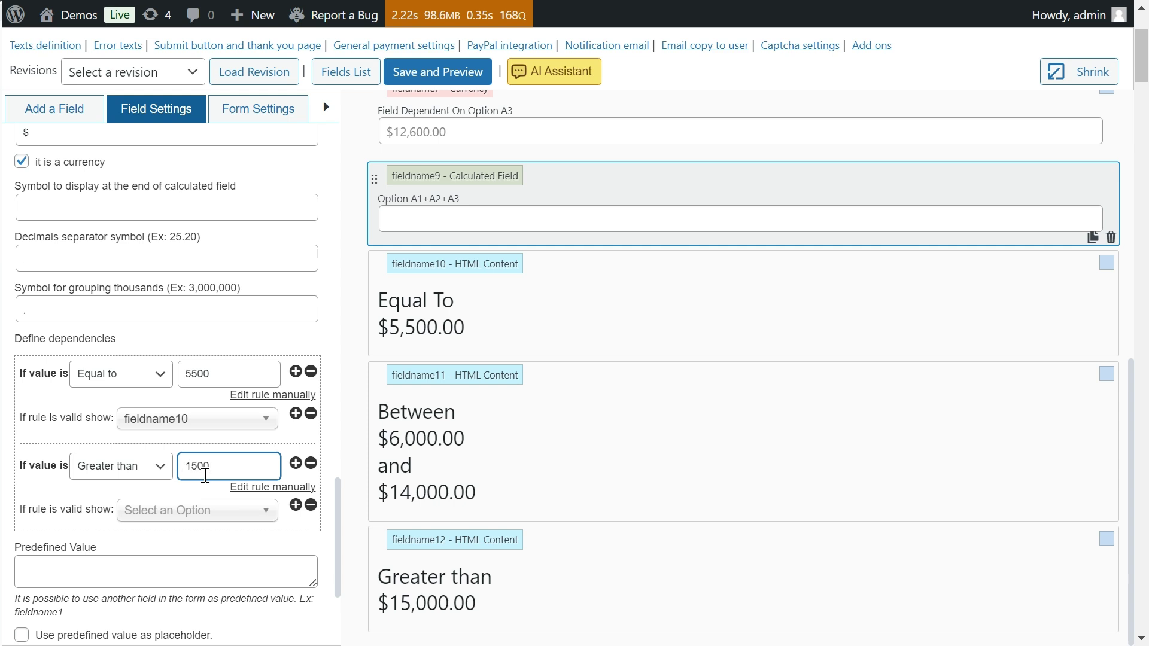
left_click(197, 512)
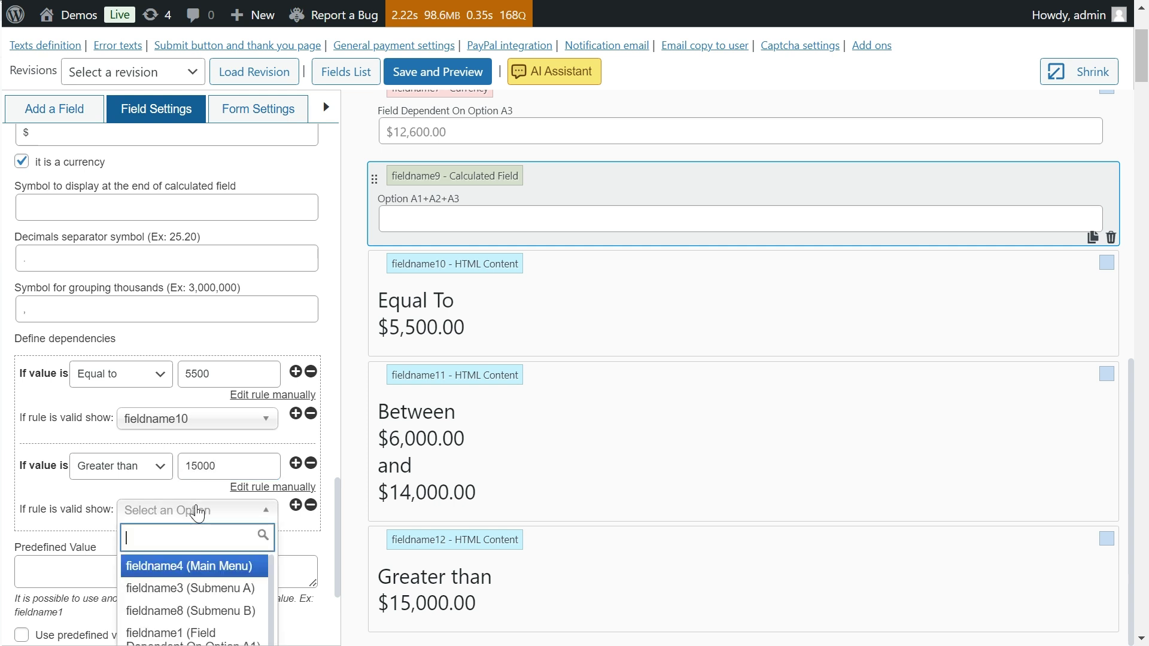
type("fieldname12")
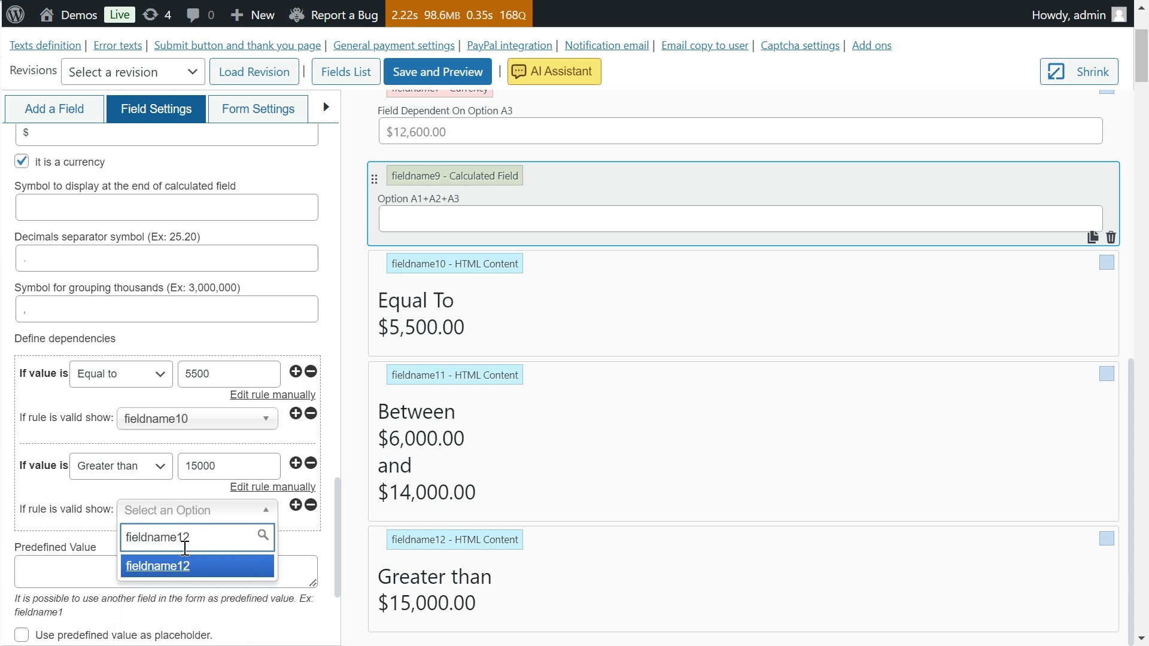
left_click(180, 563)
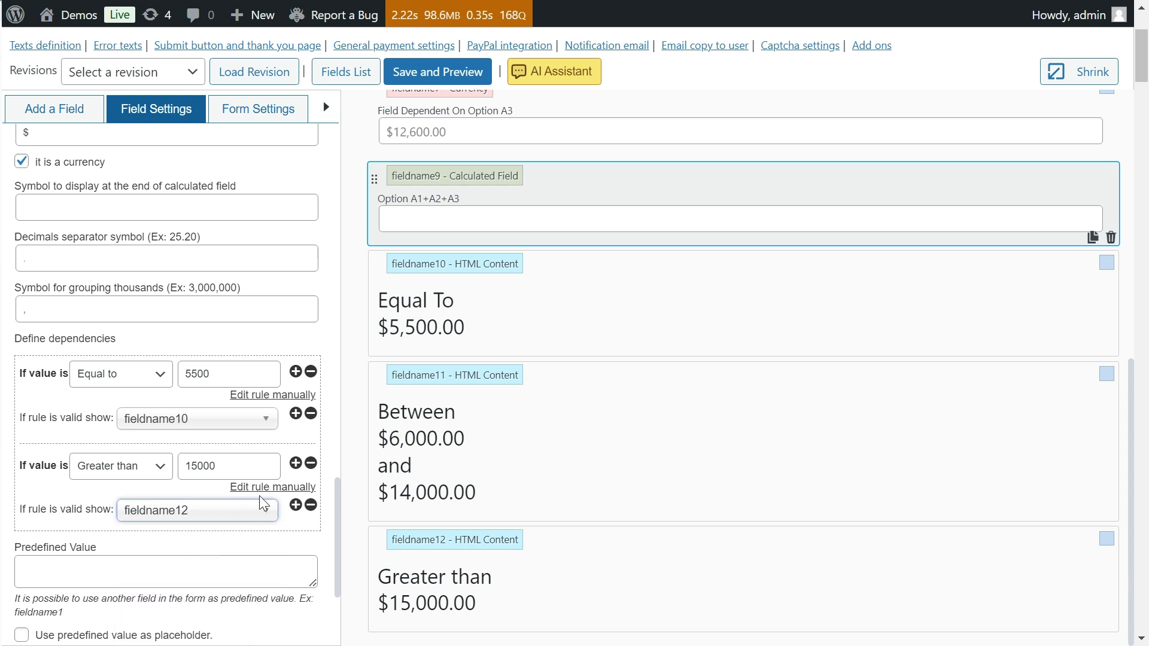
left_click(296, 464)
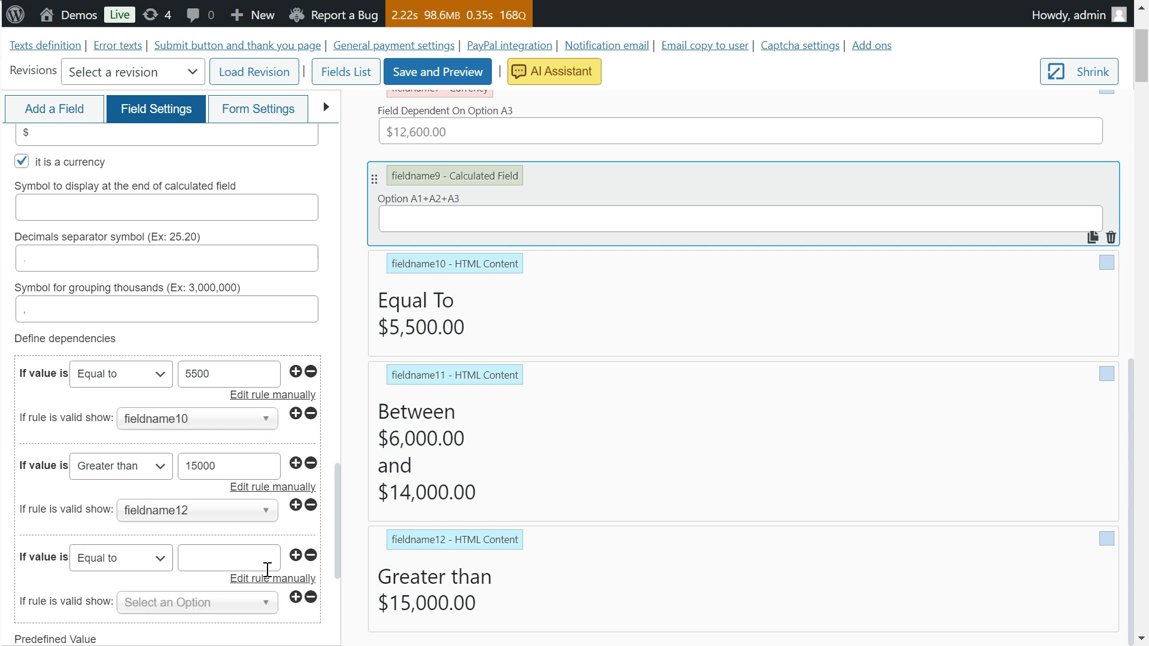
Write the third rule as 6000<value && value<14000 showing fieldname11, then exit fullscreen.
scroll(262, 575, "down", 1)
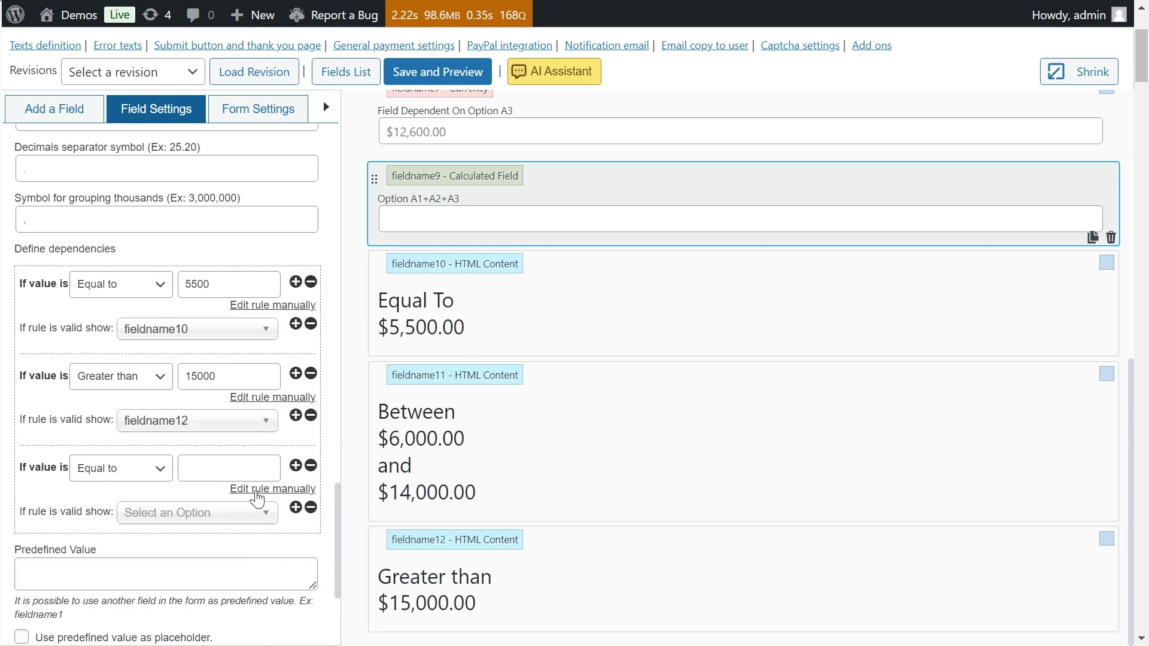
left_click(258, 490)
left_click(194, 471)
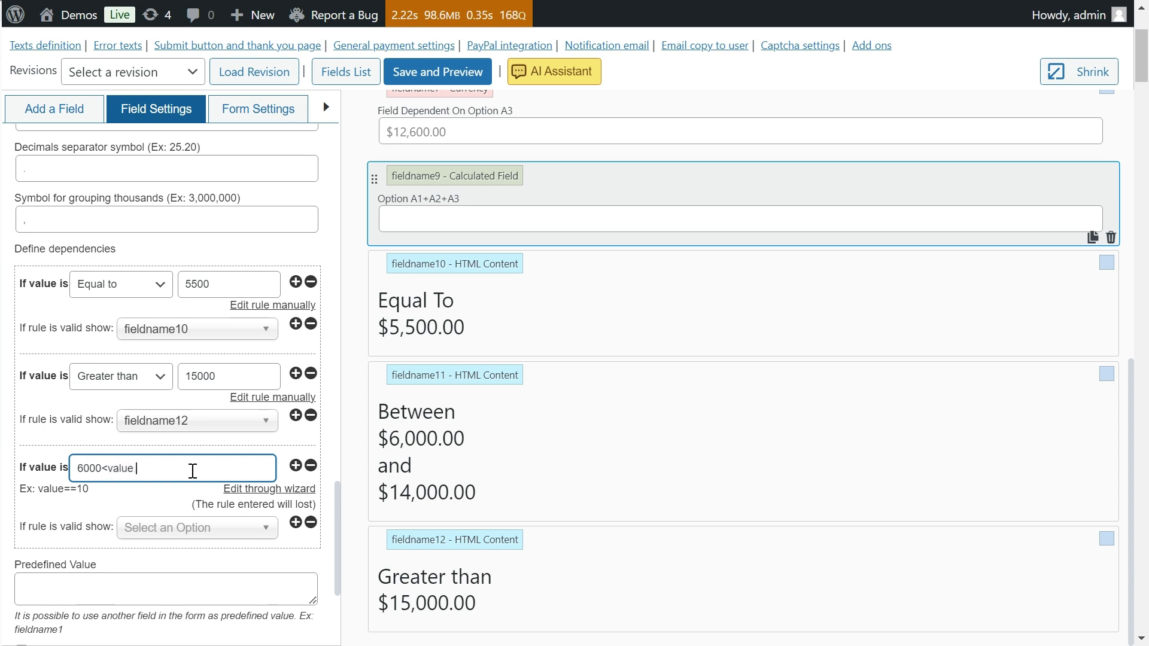
type("&& value")
type("<14000")
left_click(187, 529)
type("11")
left_click(179, 575)
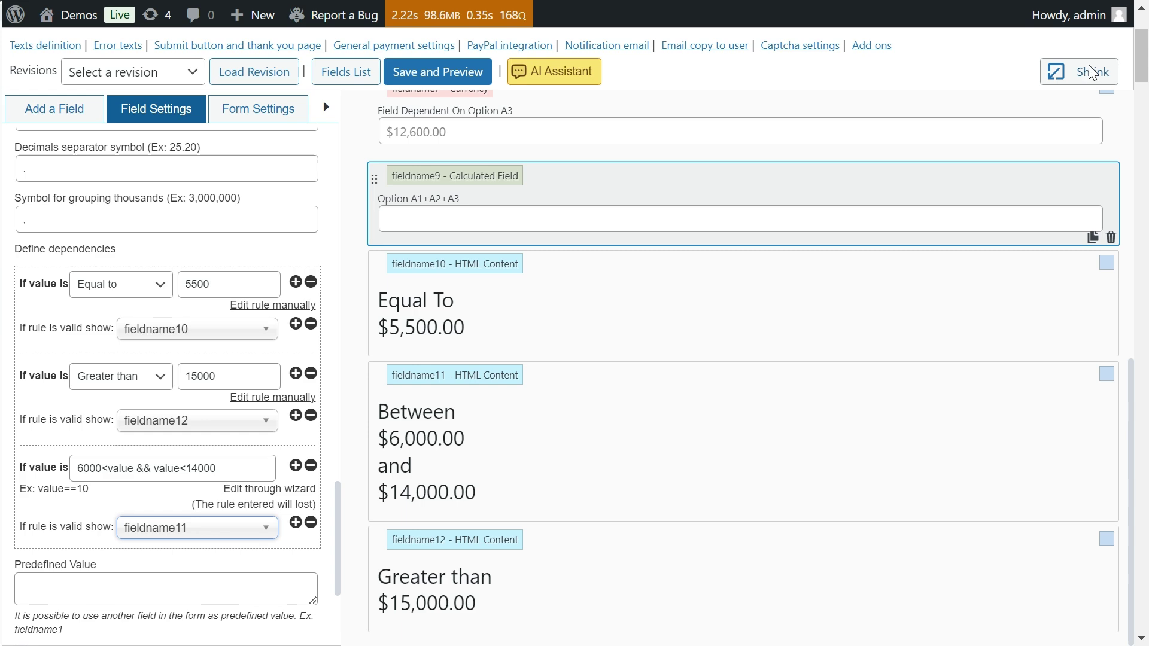
left_click(1065, 72)
scroll(154, 526, "down", 4)
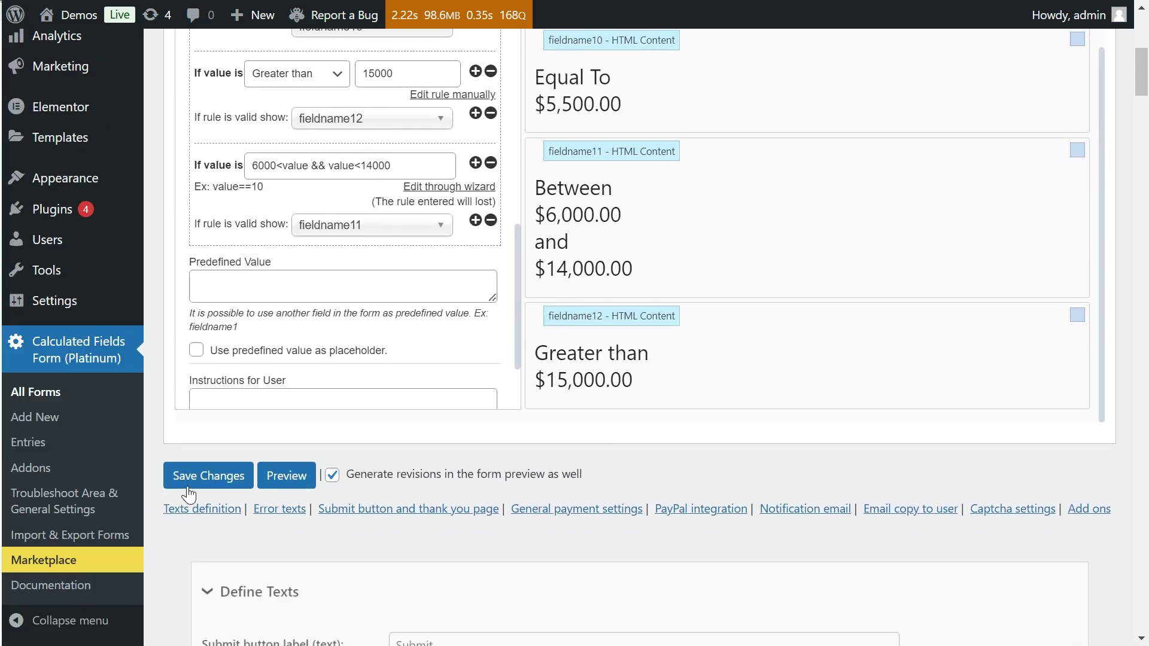
Save and preview: turning on A, A1, A2, A3 raises the total to $5,500, $12,500, $25,100.
left_click(194, 484)
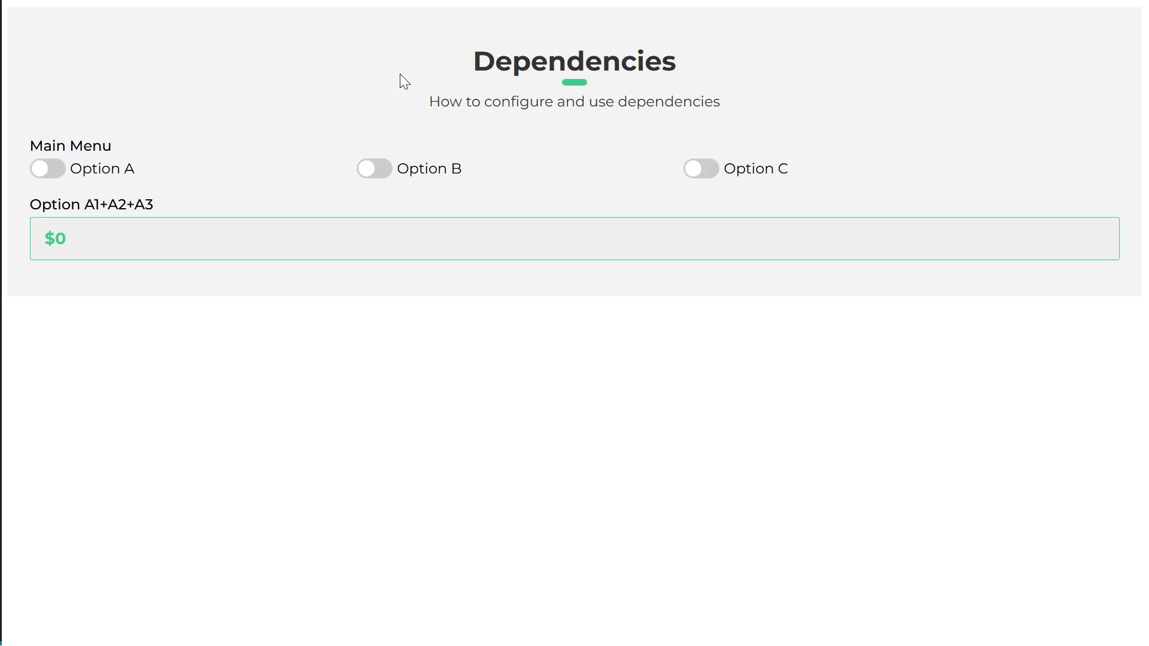
left_click(46, 172)
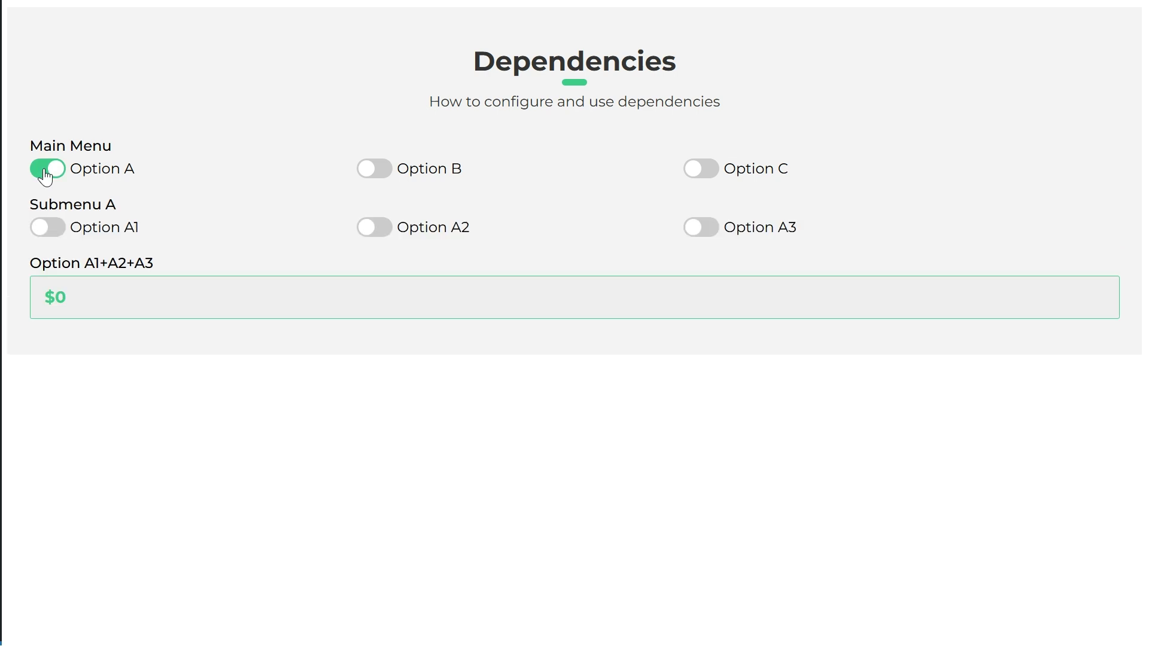
left_click(54, 233)
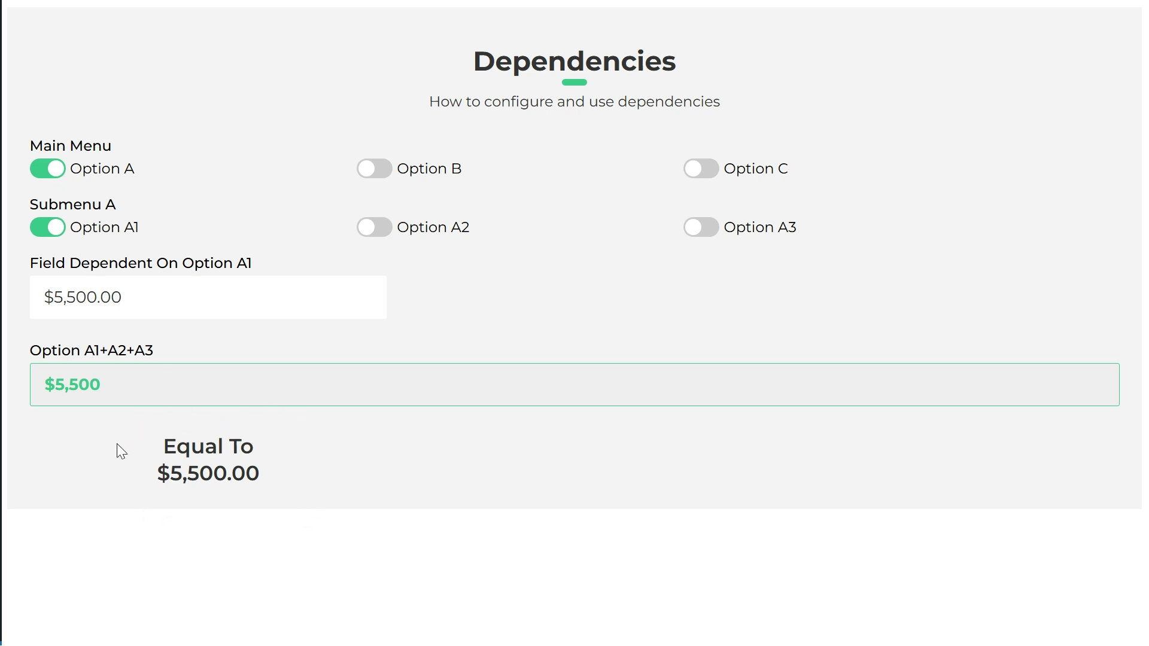
left_click(376, 234)
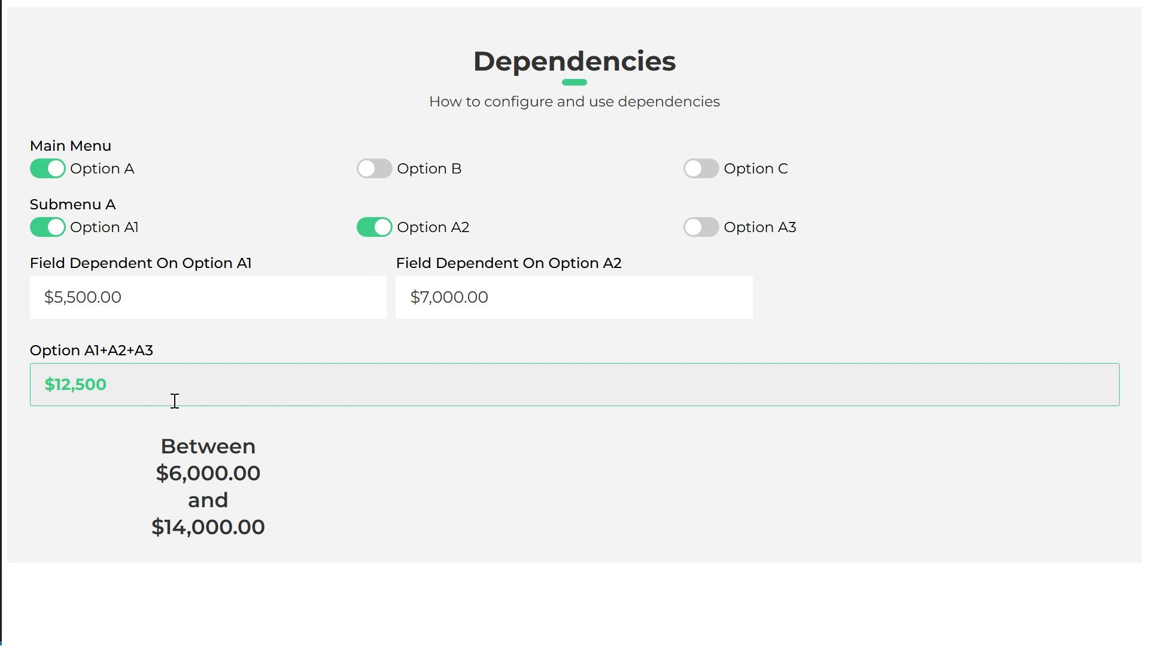
left_click(705, 234)
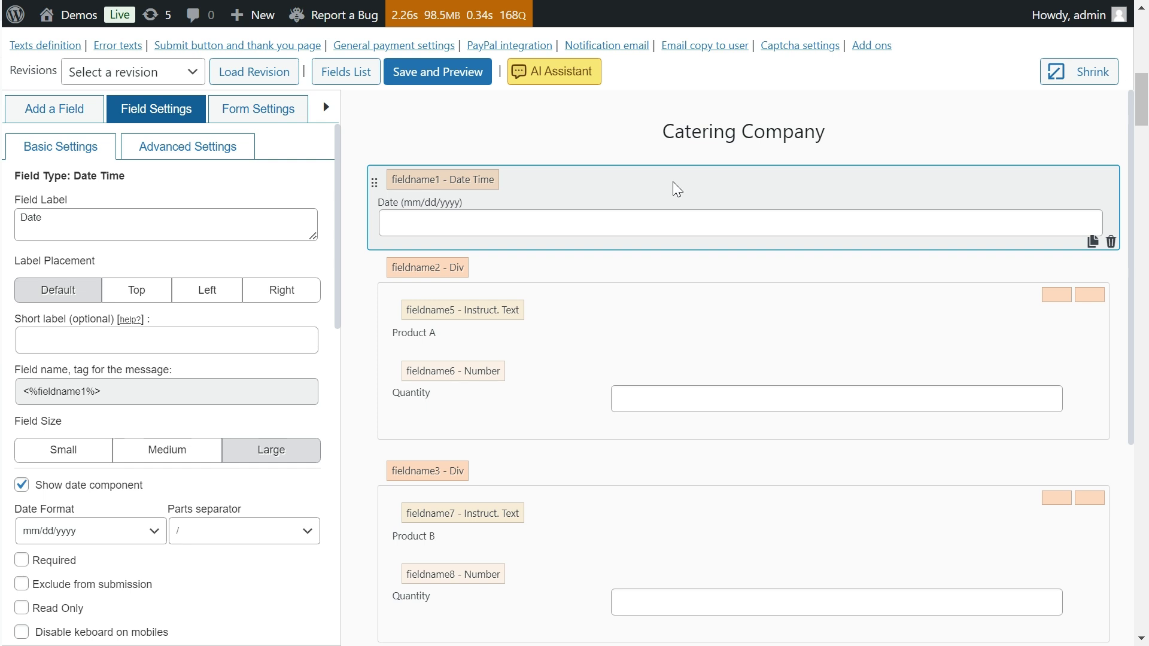
Check 'Exclude from submission' and 'Hide field from public page' on the Auxiliary field.
left_click_drag(1136, 189, 1137, 456)
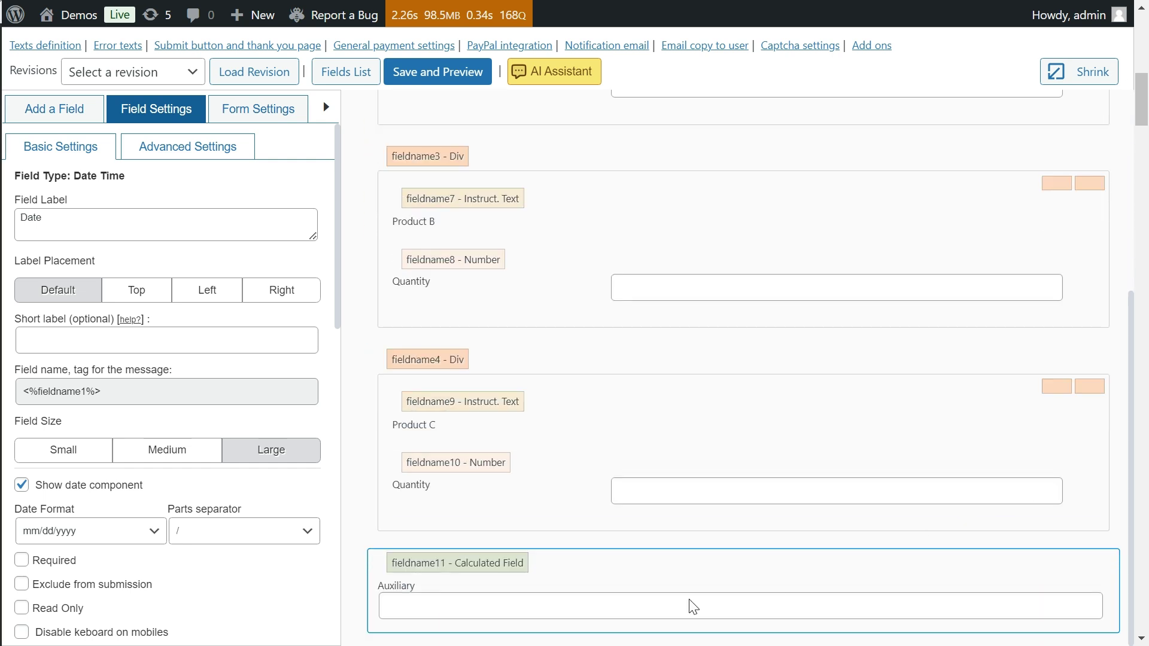
left_click(495, 599)
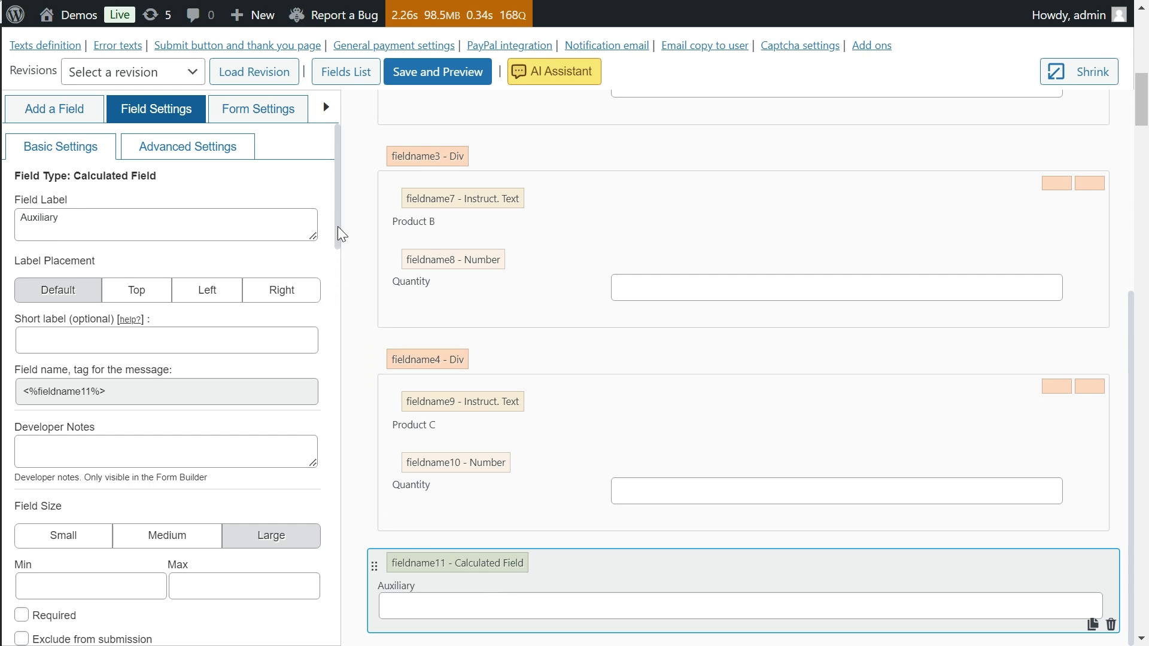
left_click_drag(338, 227, 352, 335)
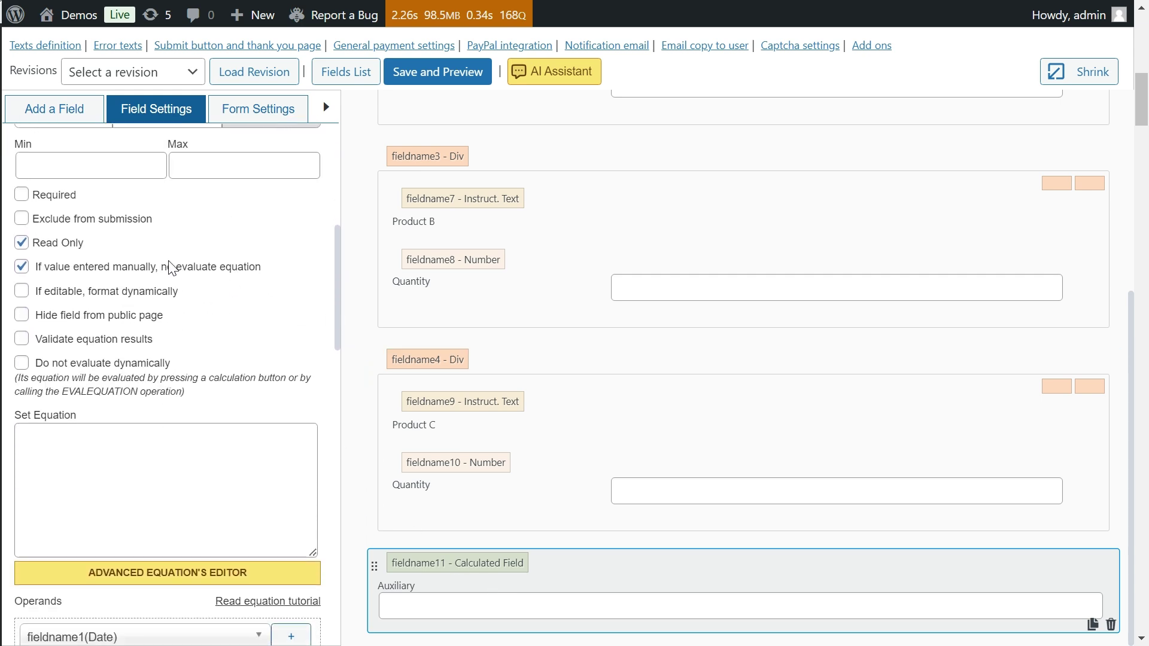
left_click(22, 219)
left_click(22, 317)
Inspect the Date field and the fieldname2–fieldname4 containers for Products A, B and C.
scroll(415, 239, "up", 5)
left_click(415, 183)
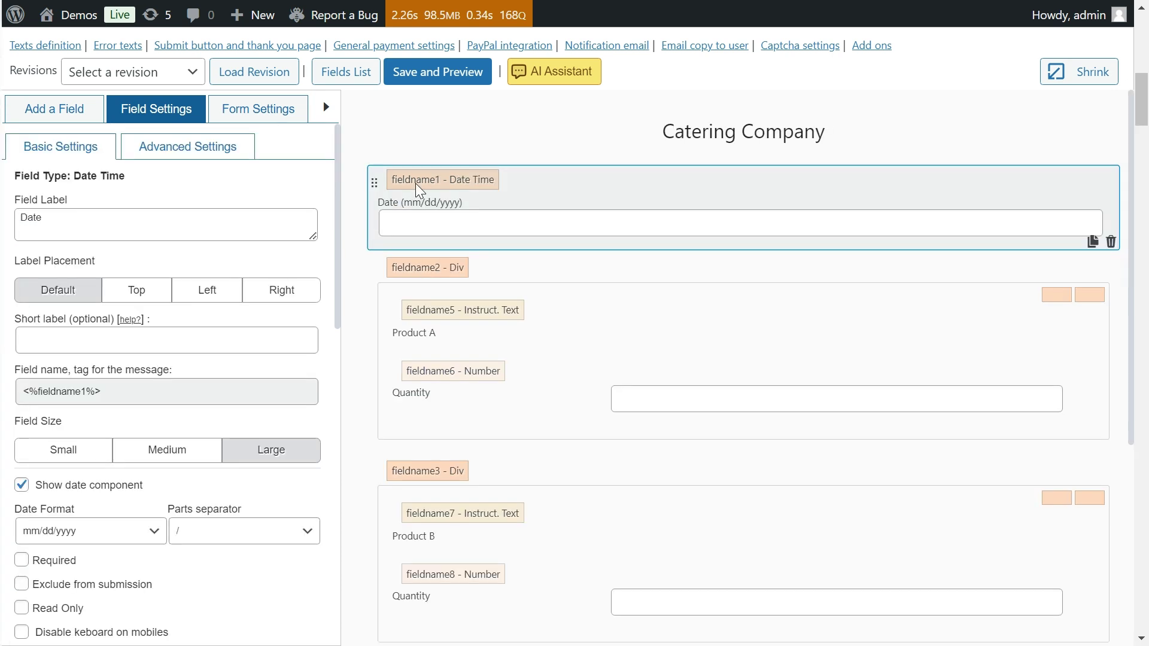
left_click(411, 271)
scroll(410, 270, "down", 2)
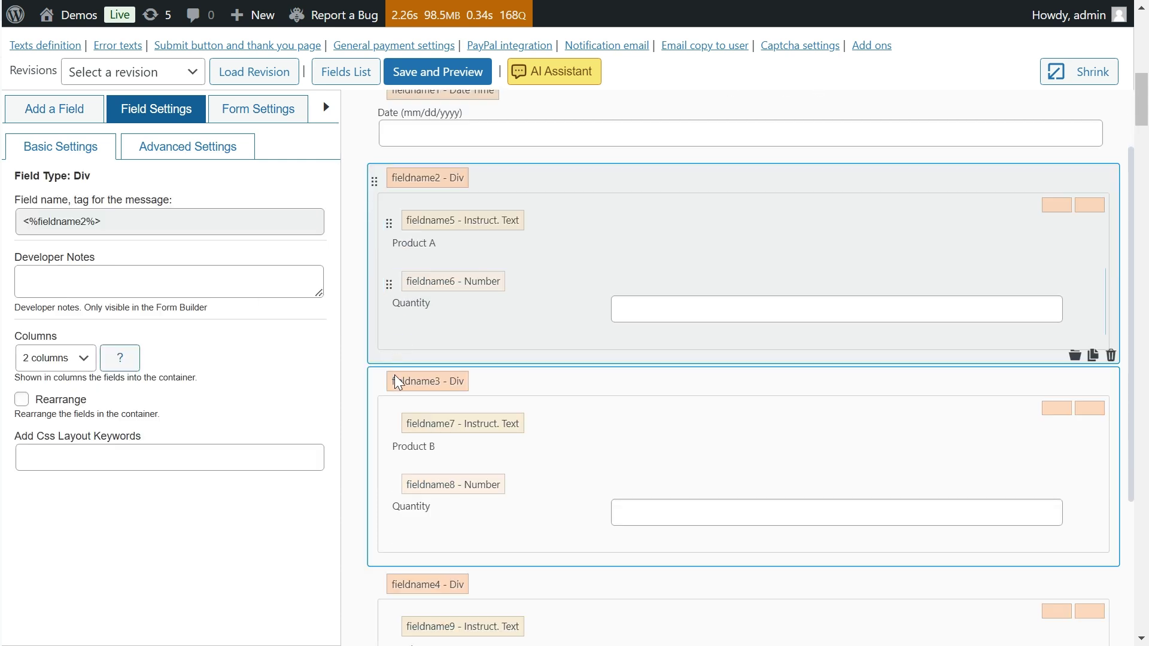
left_click(394, 375)
scroll(393, 380, "down", 3)
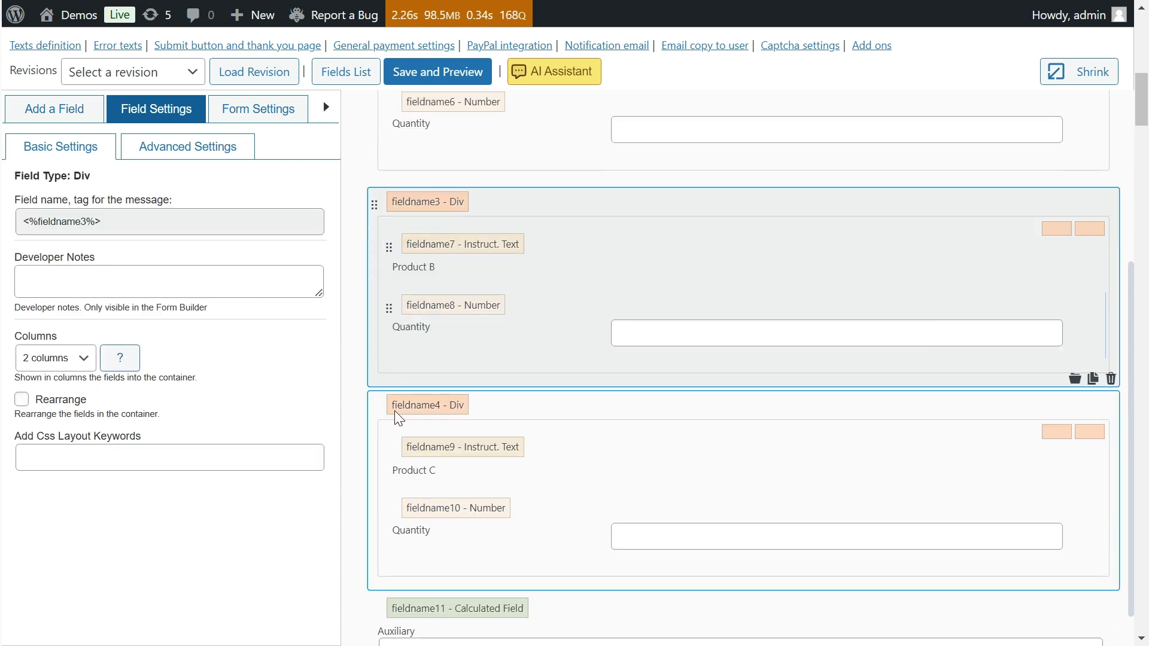
left_click(397, 417)
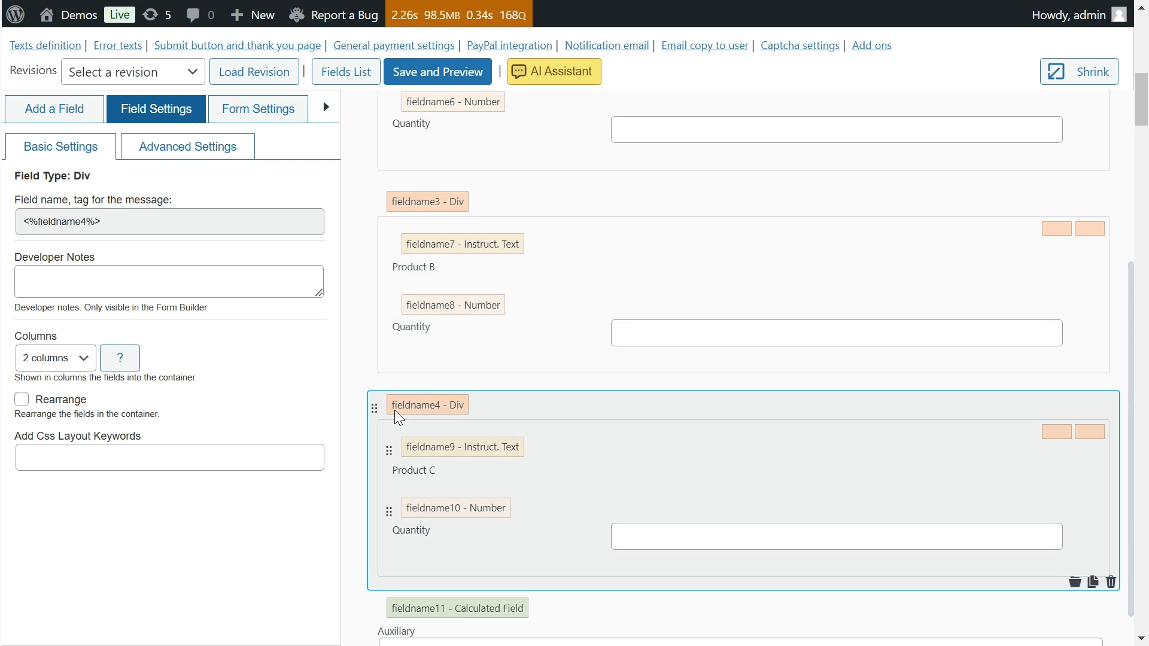
scroll(392, 413, "down", 1)
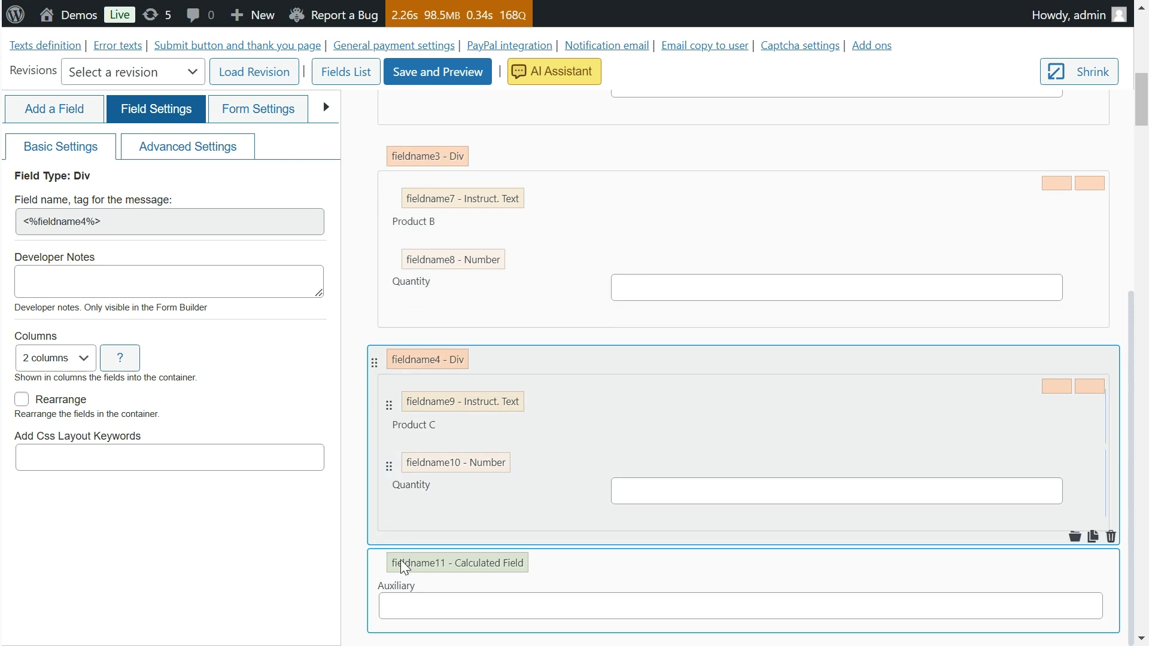
Paste the ACTIVATEFIELD/IGNOREFIELD December 24 equation into the Auxiliary field and review it in the Editor.
left_click(400, 562)
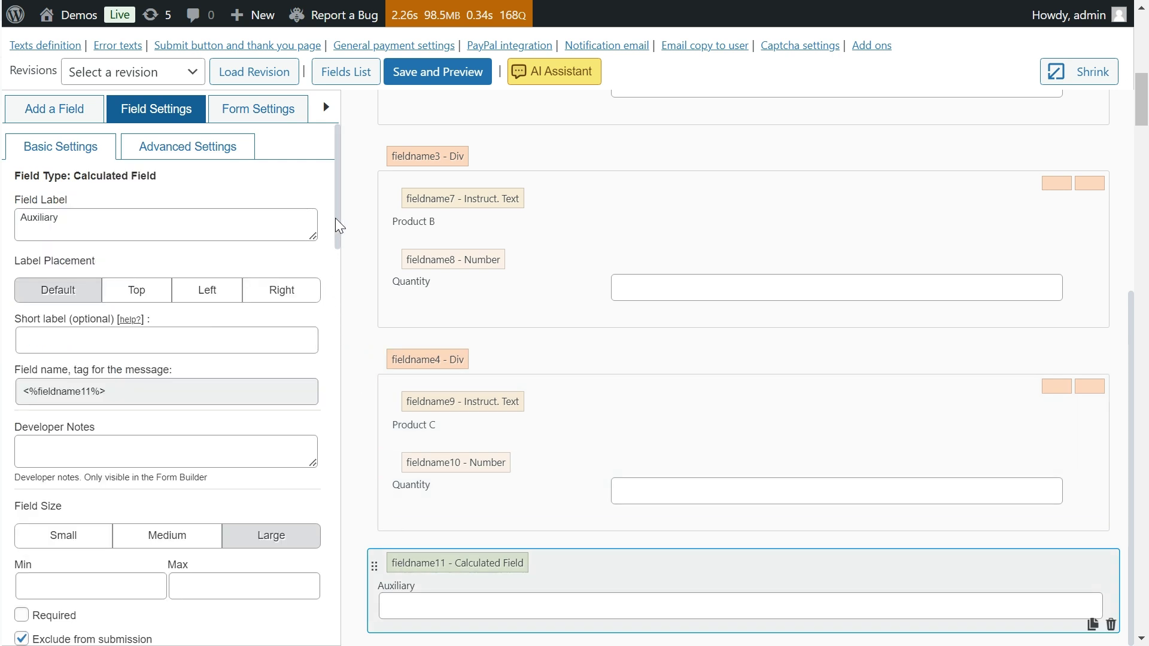
left_click_drag(336, 214, 337, 343)
left_click(209, 353)
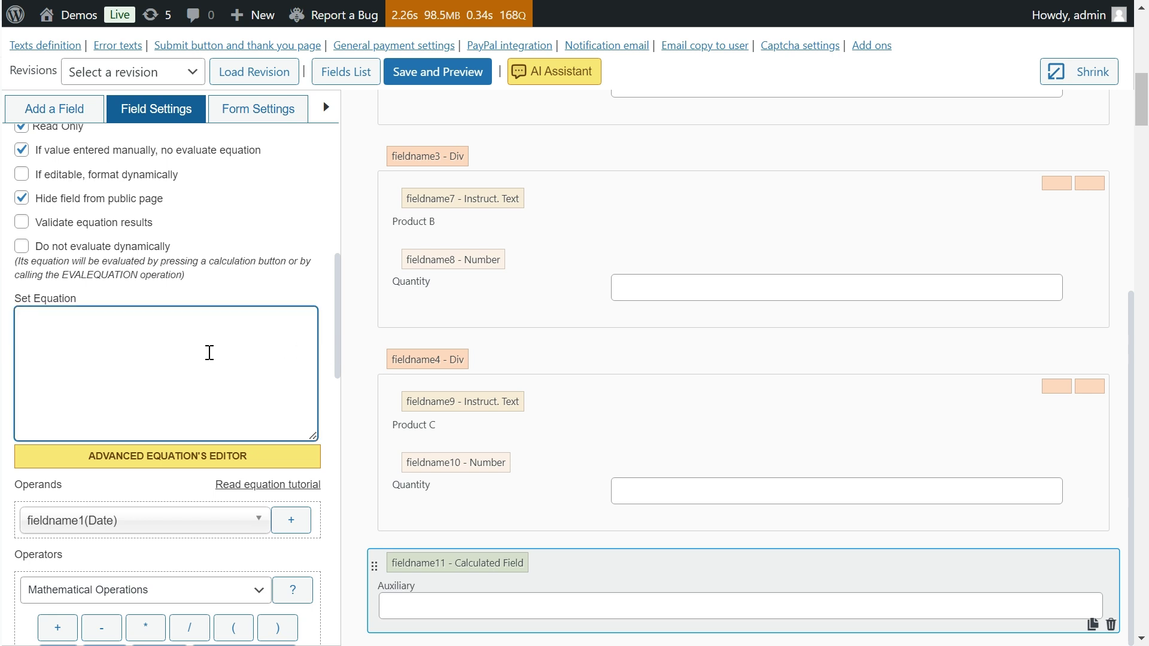
key("ctrl+v")
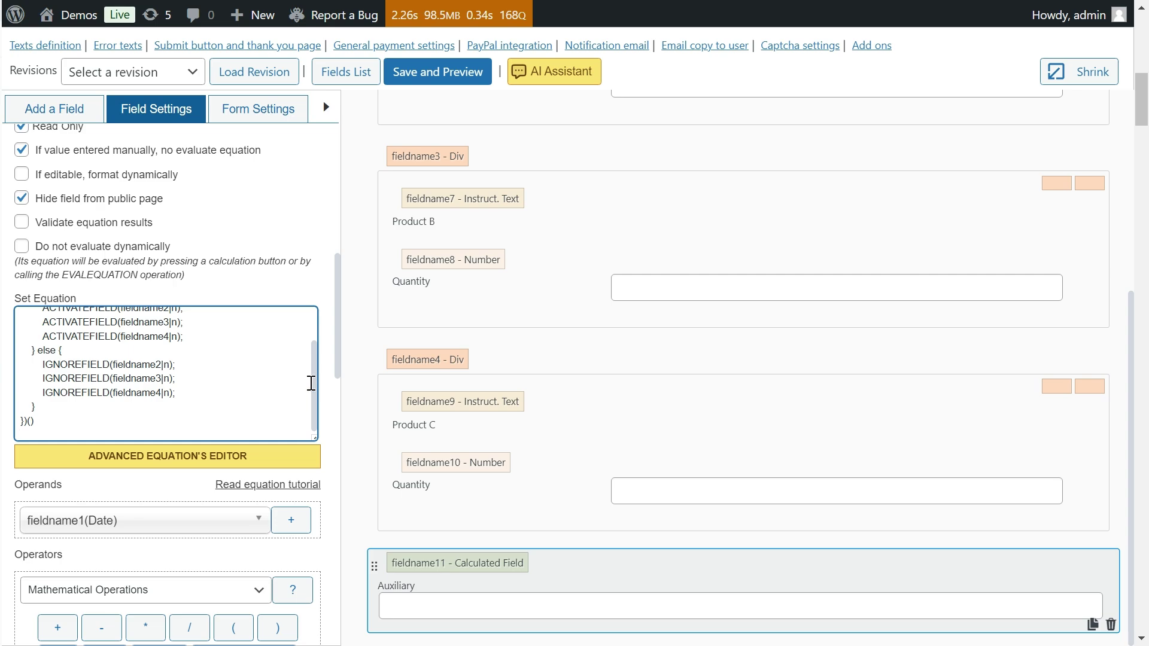
left_click(295, 456)
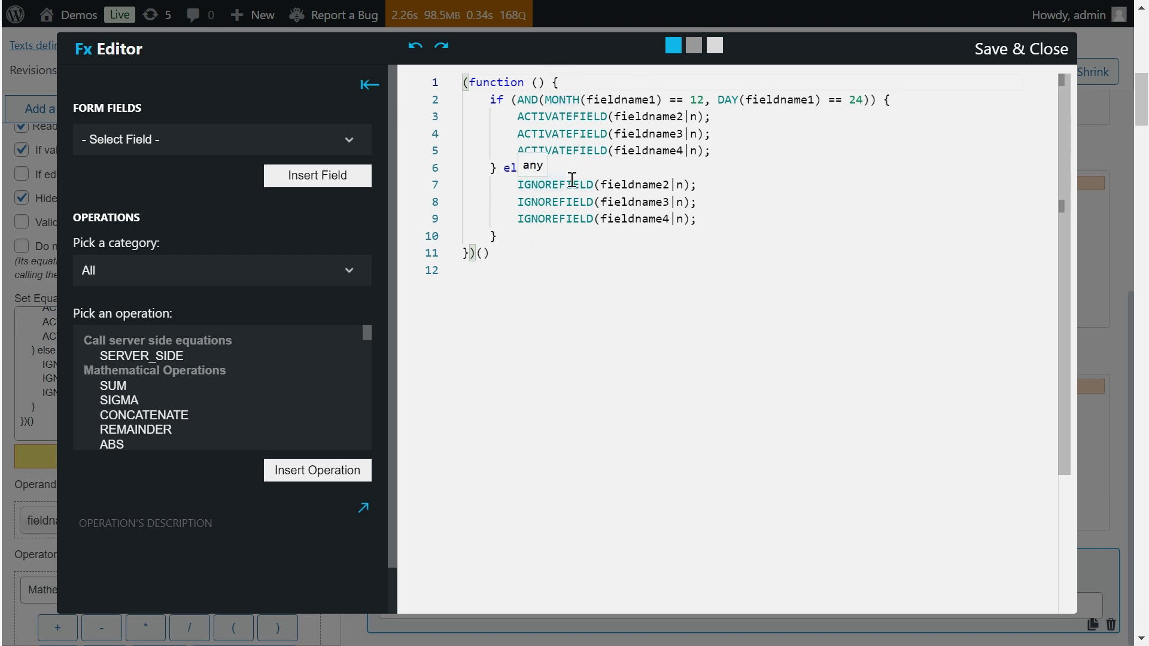
left_click(1017, 59)
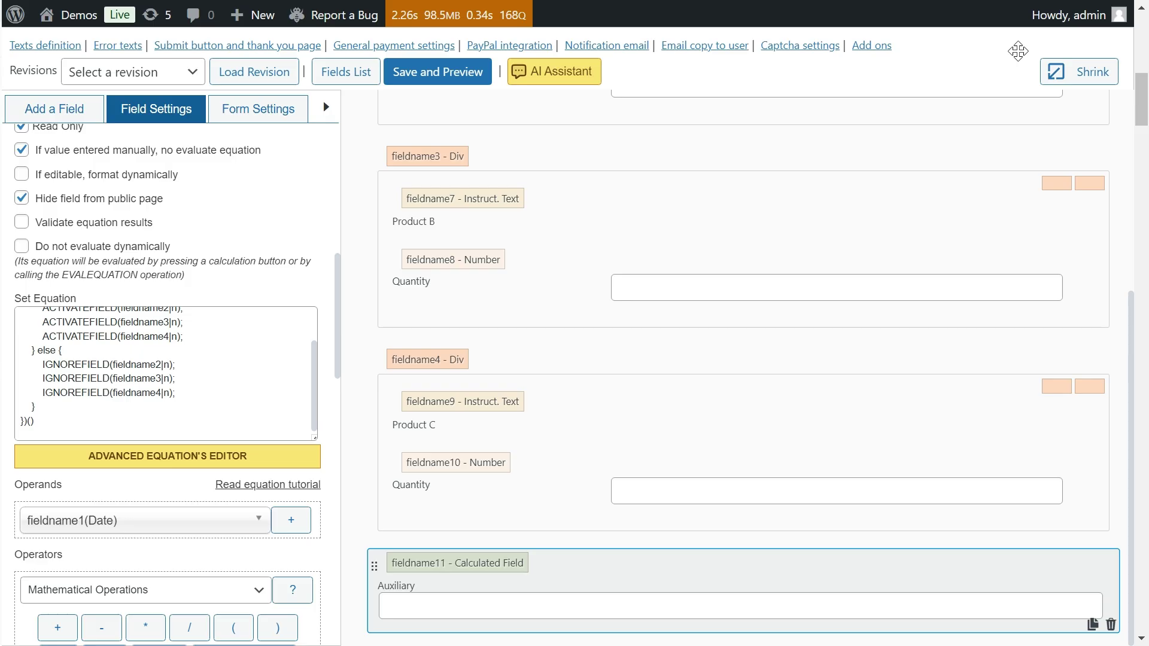
Save the Catering form, then preview it with 12/24/2024 and then 12/25/2024 as the date.
left_click(1061, 76)
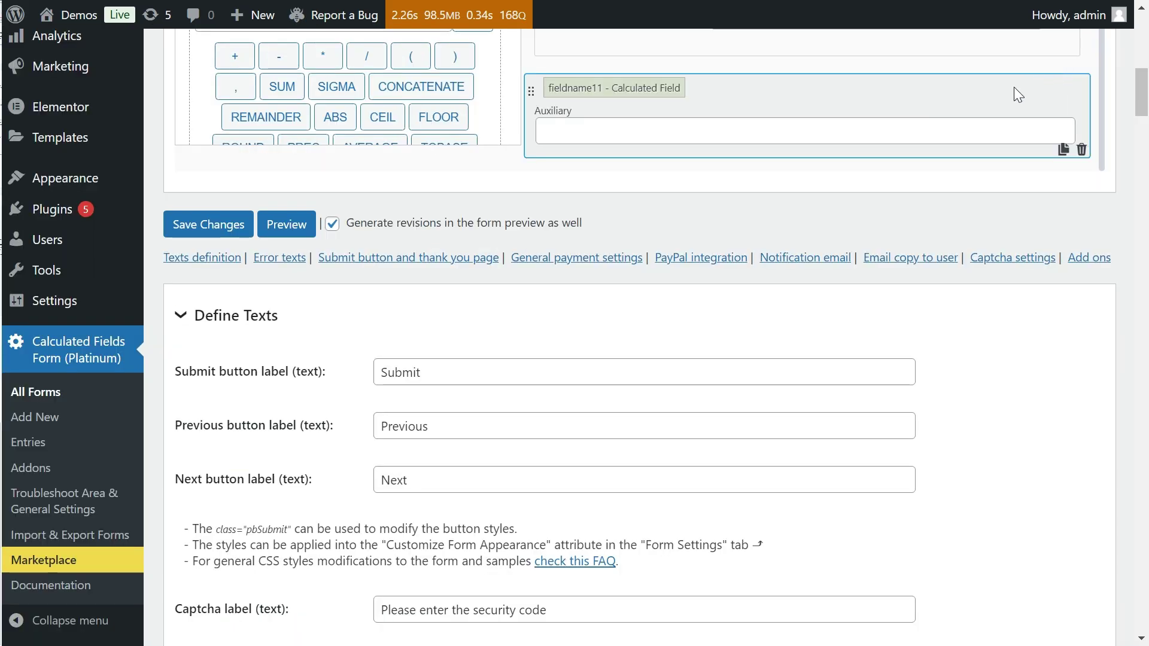
left_click(235, 228)
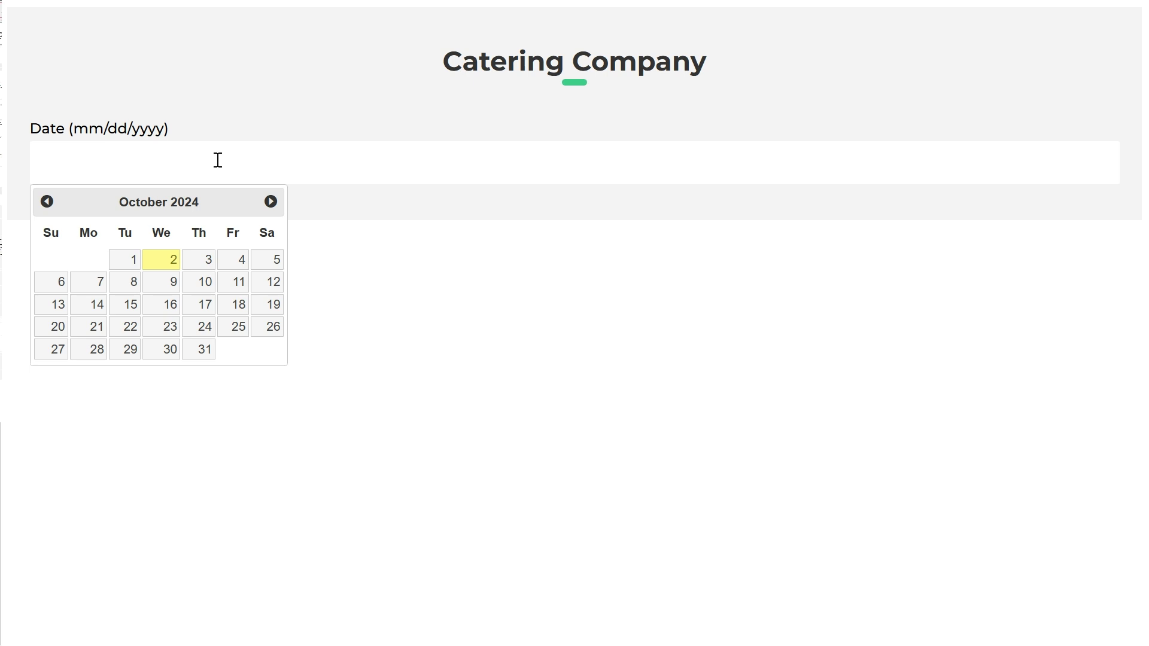
left_click(270, 201)
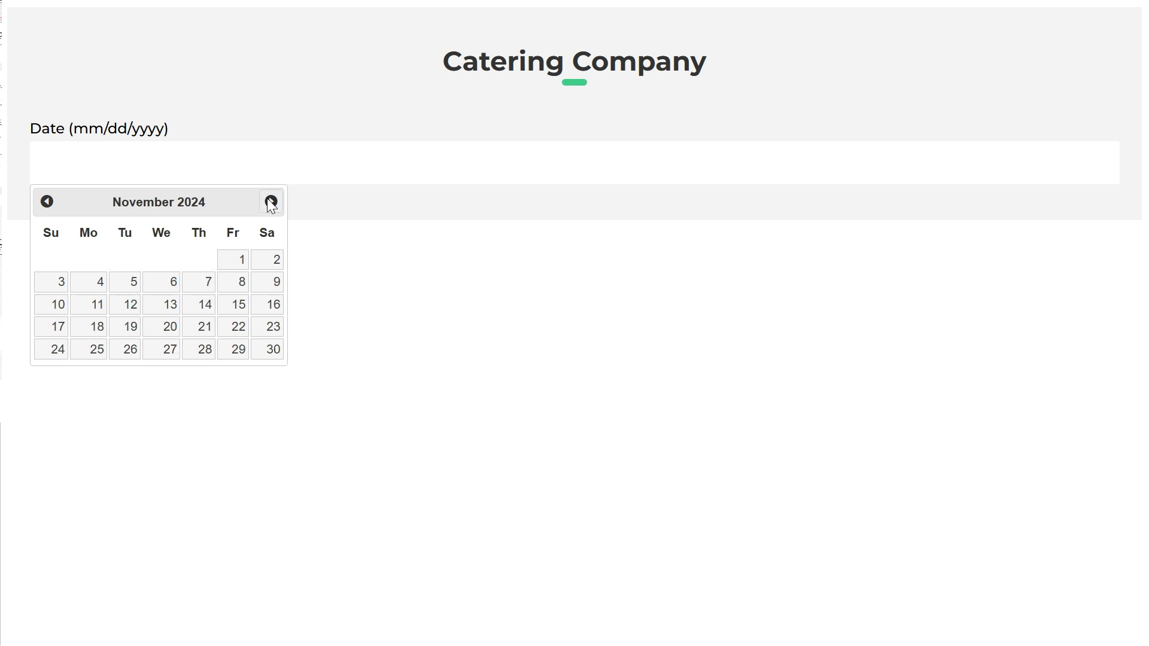
left_click(271, 202)
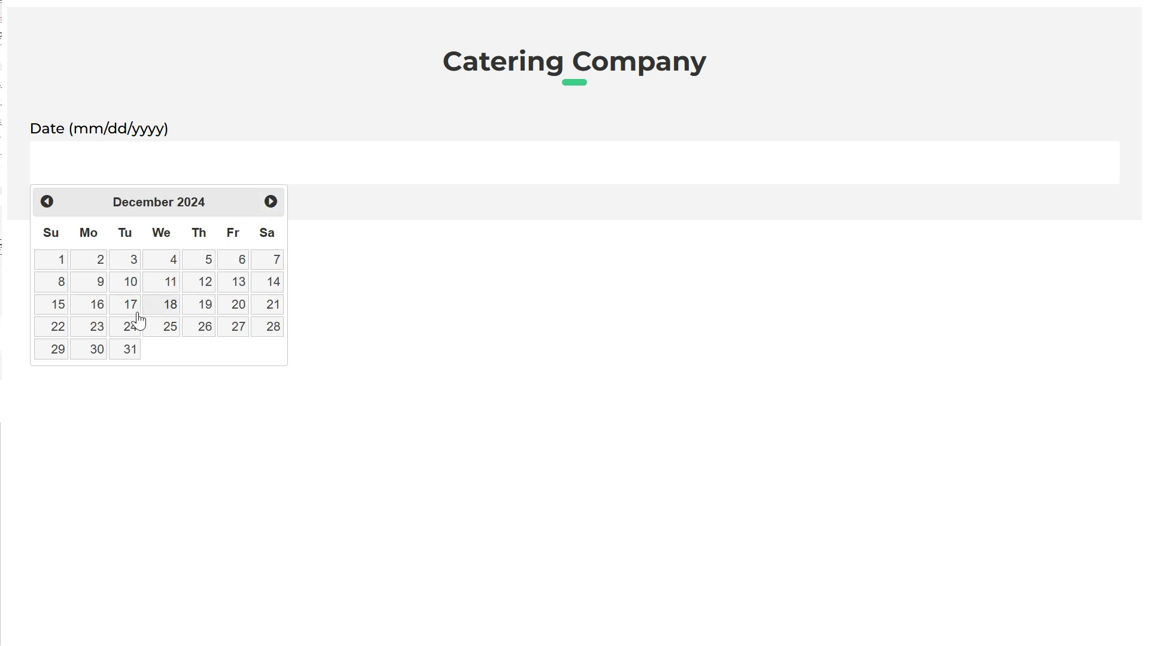
left_click(130, 329)
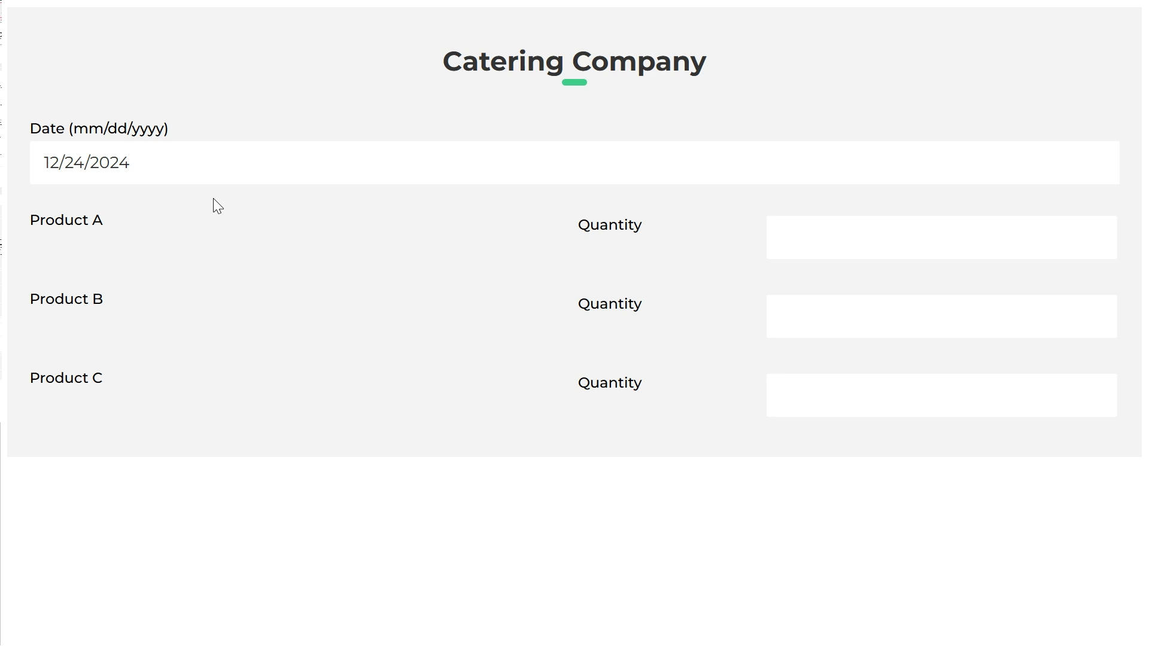
left_click(195, 169)
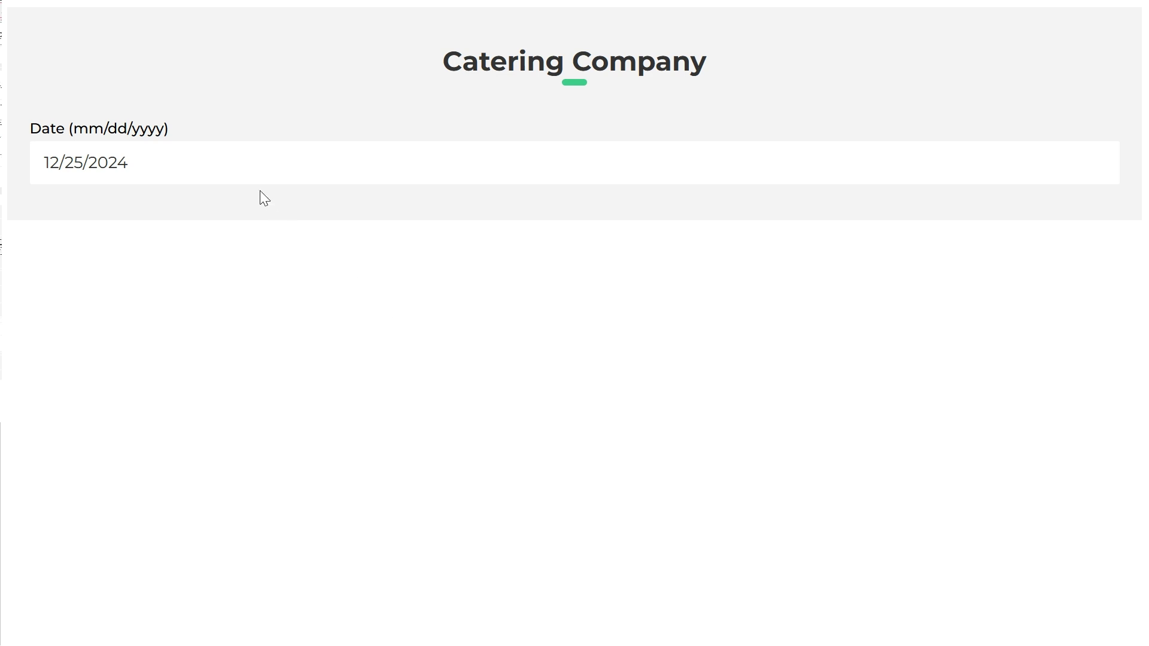
left_click(251, 172)
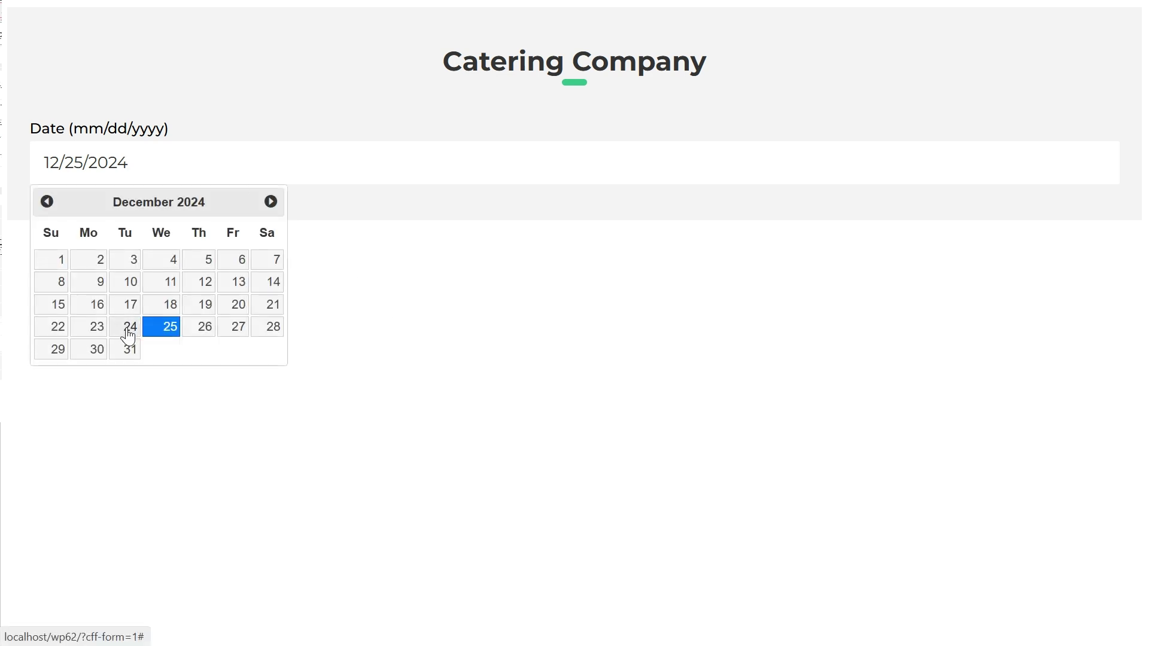